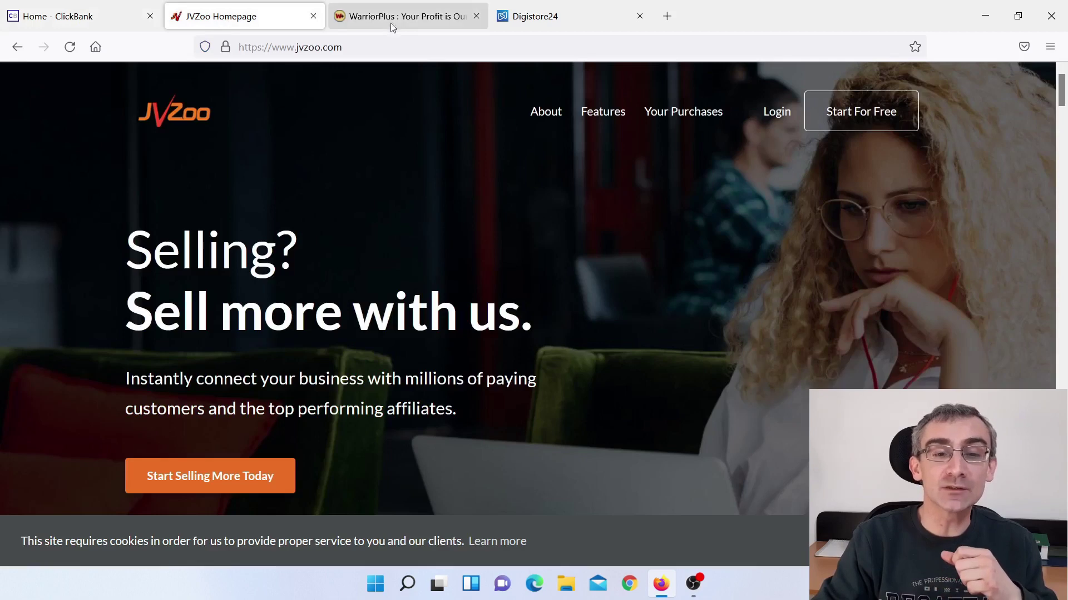
Step: Go from WarriorPlus to the Digistore24 dashboard, highlight total earnings, and open the Marketplace
left_click(403, 20)
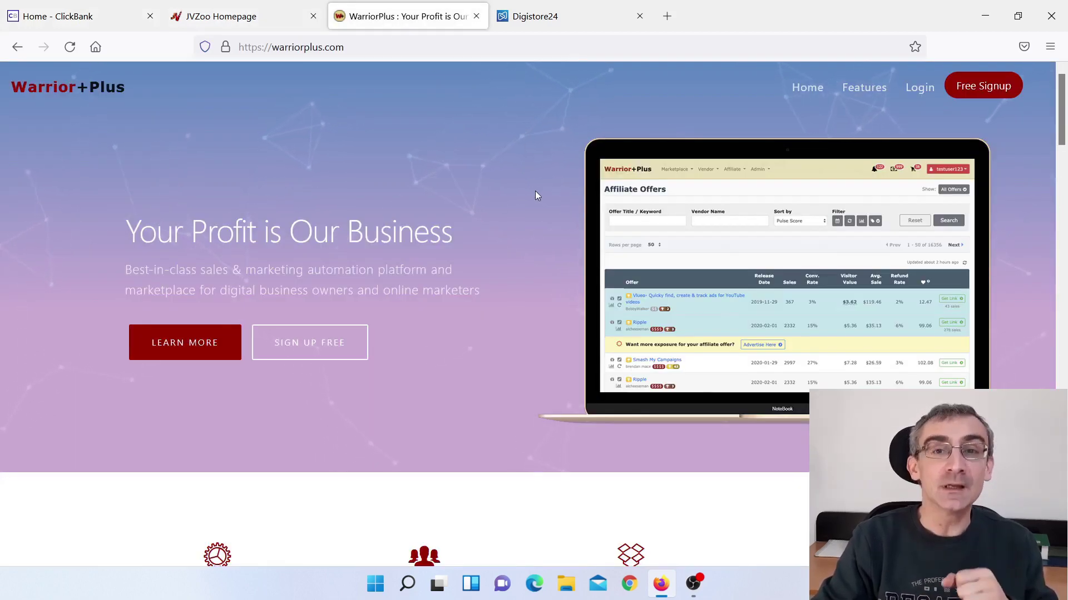
left_click(556, 18)
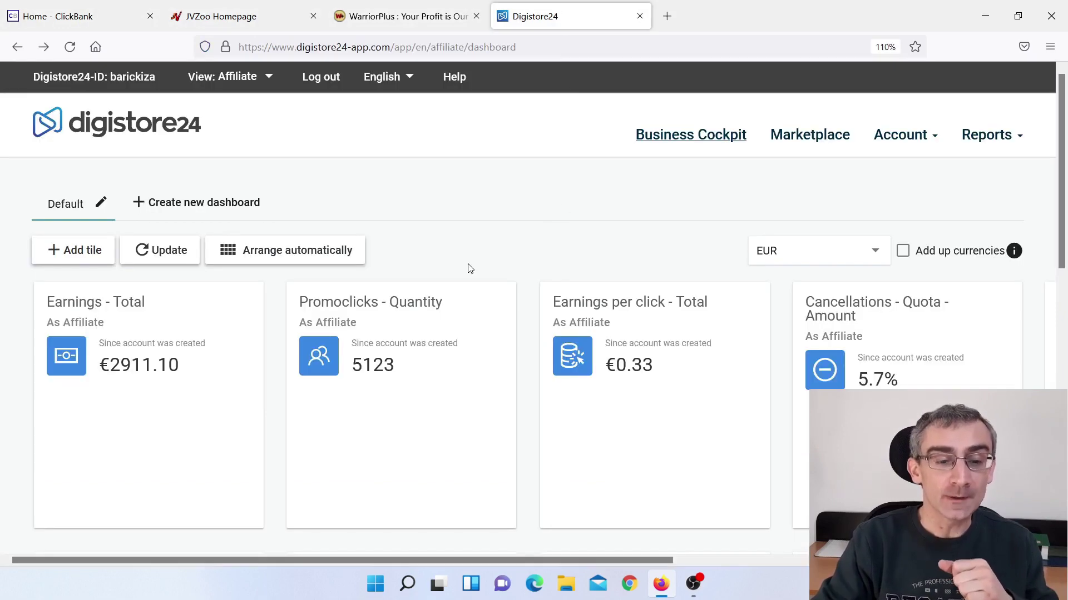
scroll(488, 248, "down", 2)
scroll(256, 317, "up", 2)
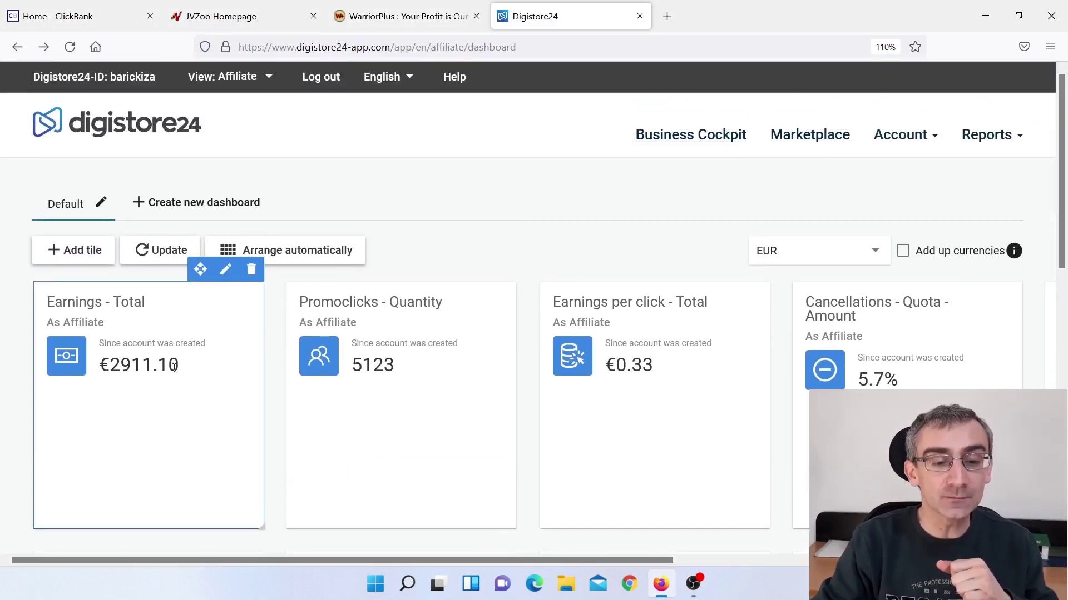
left_click_drag(174, 367, 57, 361)
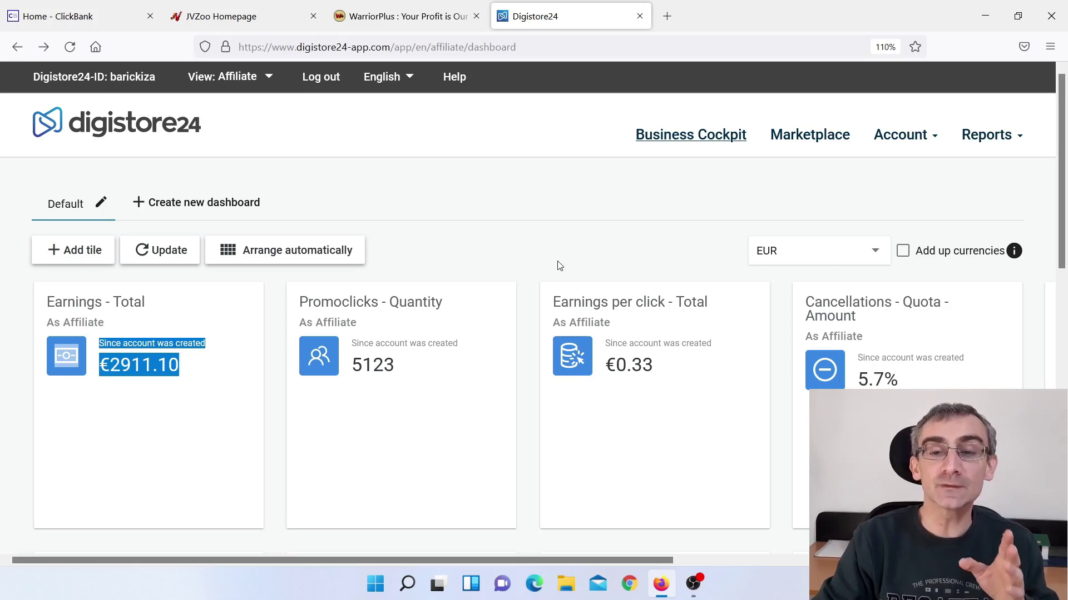
left_click(815, 136)
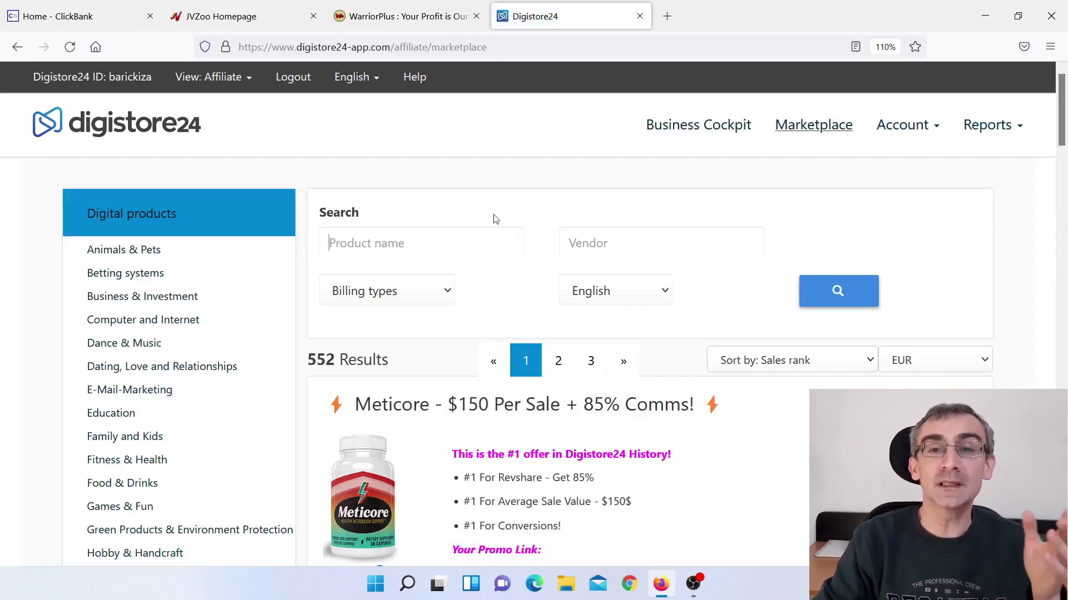
Step: Filter the marketplace to Internetmarketing & E-Business and go to results page 2
scroll(307, 335, "down", 8)
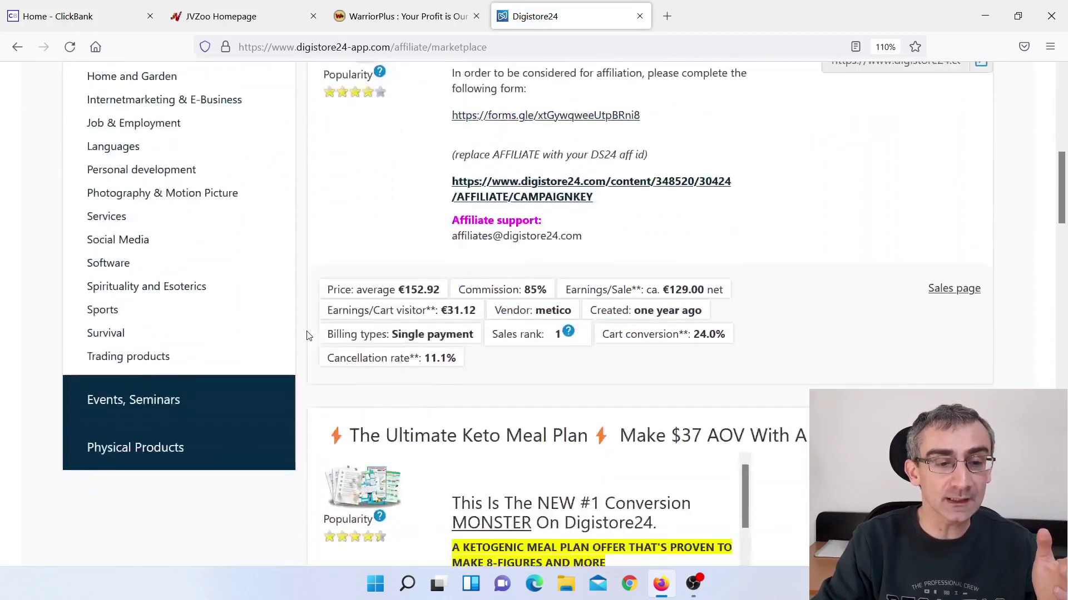
scroll(306, 335, "up", 2)
left_click(256, 179)
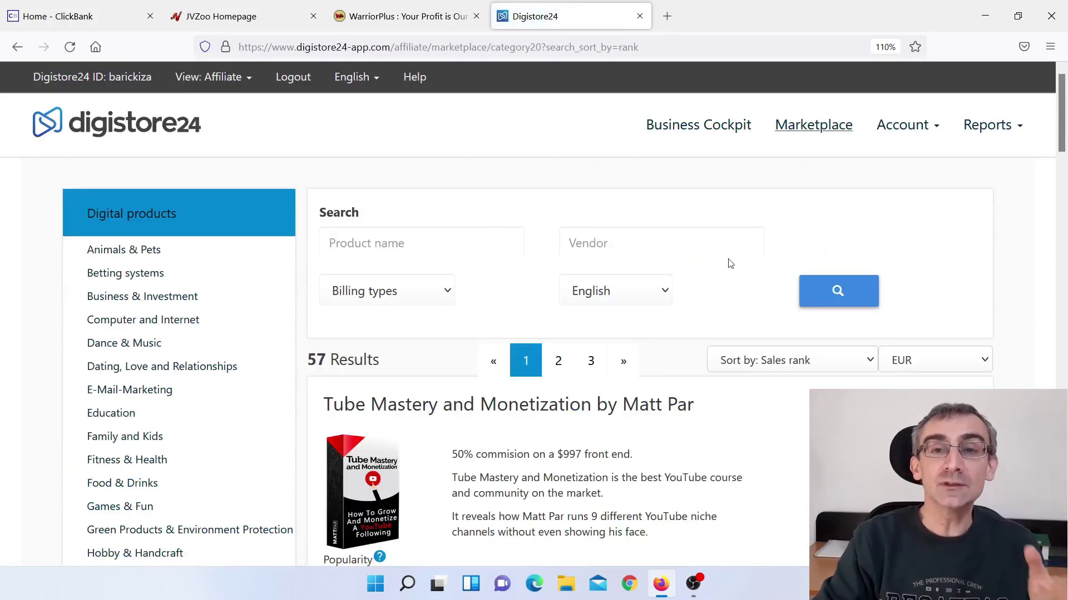
scroll(782, 334, "down", 10)
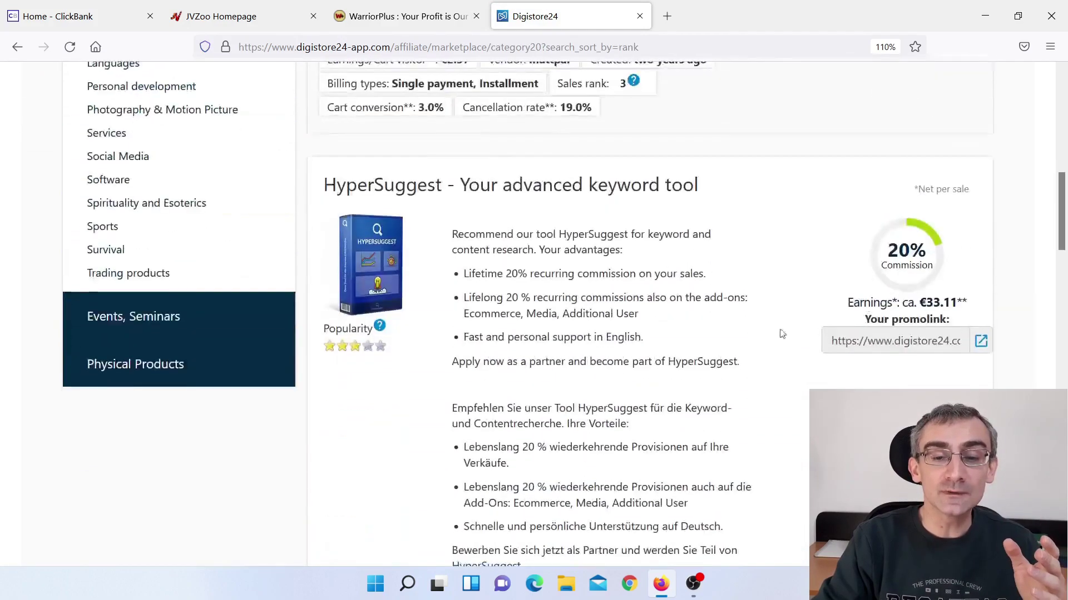
scroll(756, 345, "down", 18)
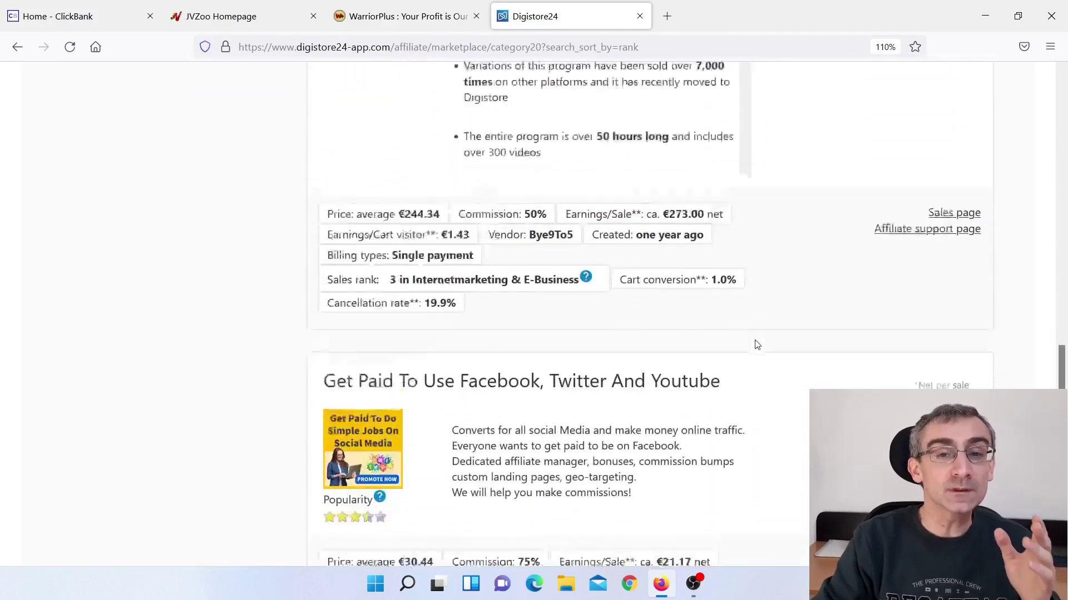
scroll(756, 344, "down", 13)
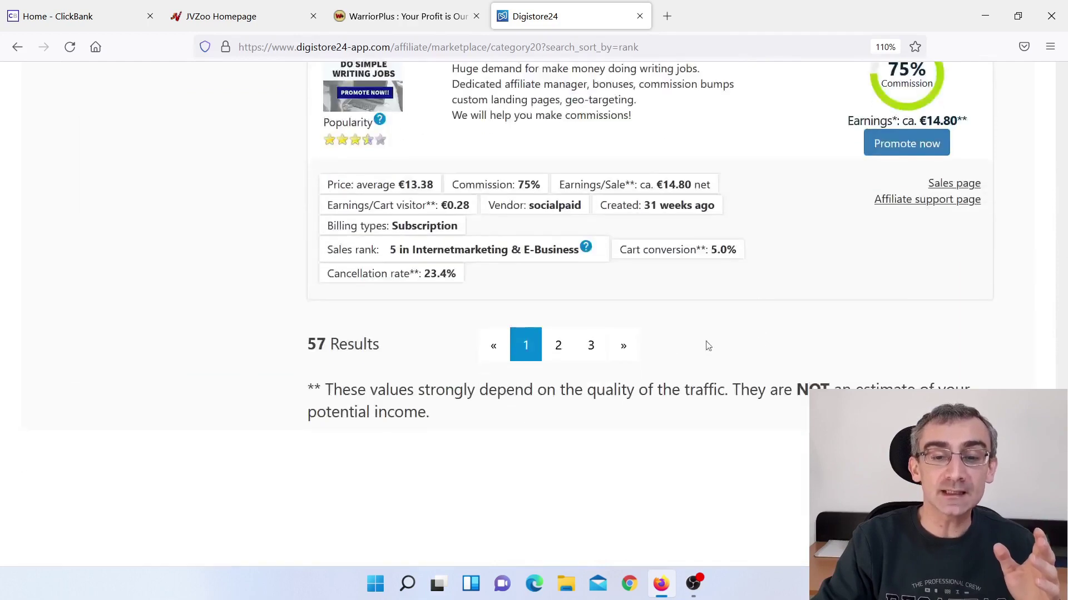
left_click(558, 346)
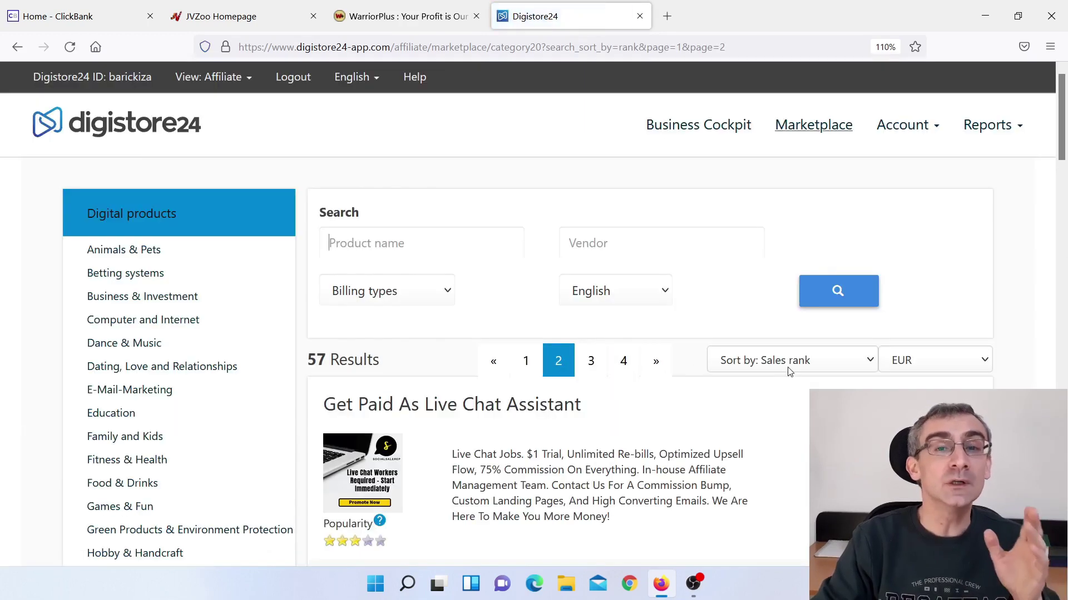
Step: Highlight the Click Wealth System listing, its €15.51 per sale and 3.0% cart conversion
scroll(846, 350, "down", 8)
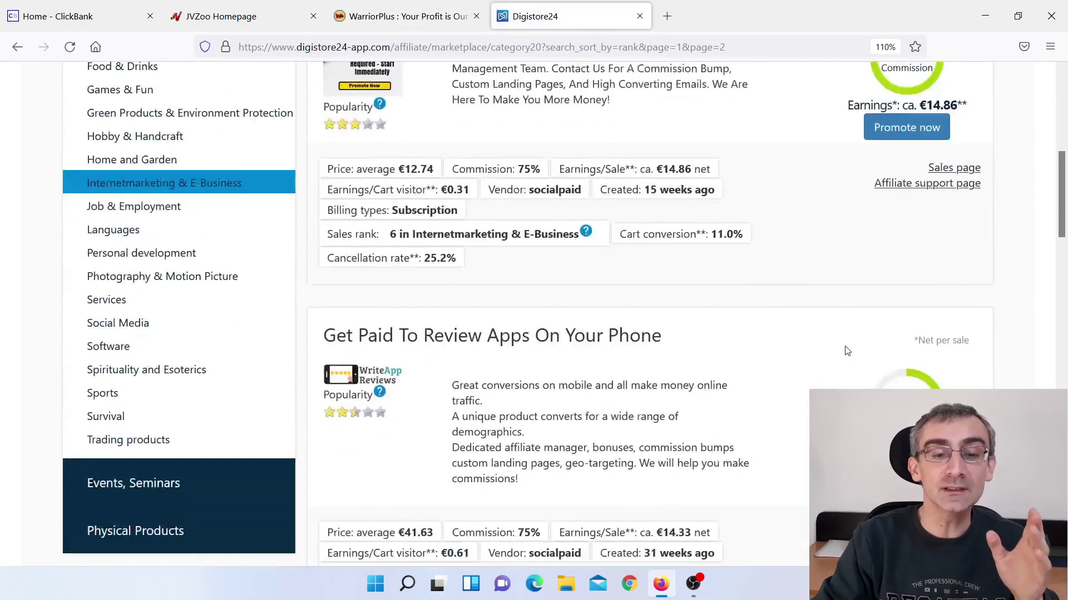
scroll(737, 376, "down", 9)
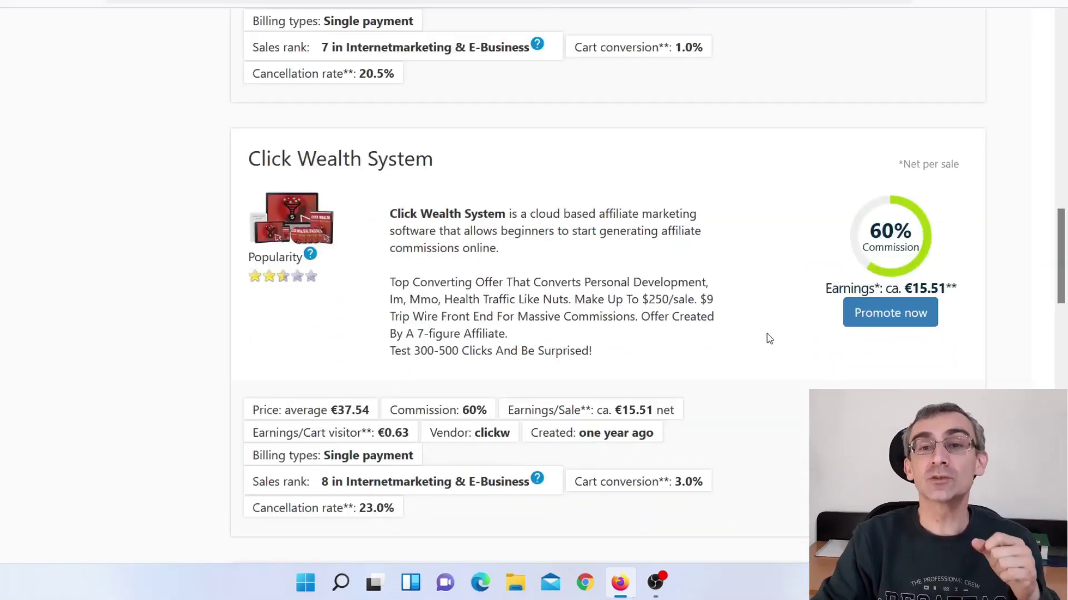
scroll(767, 338, "down", 2)
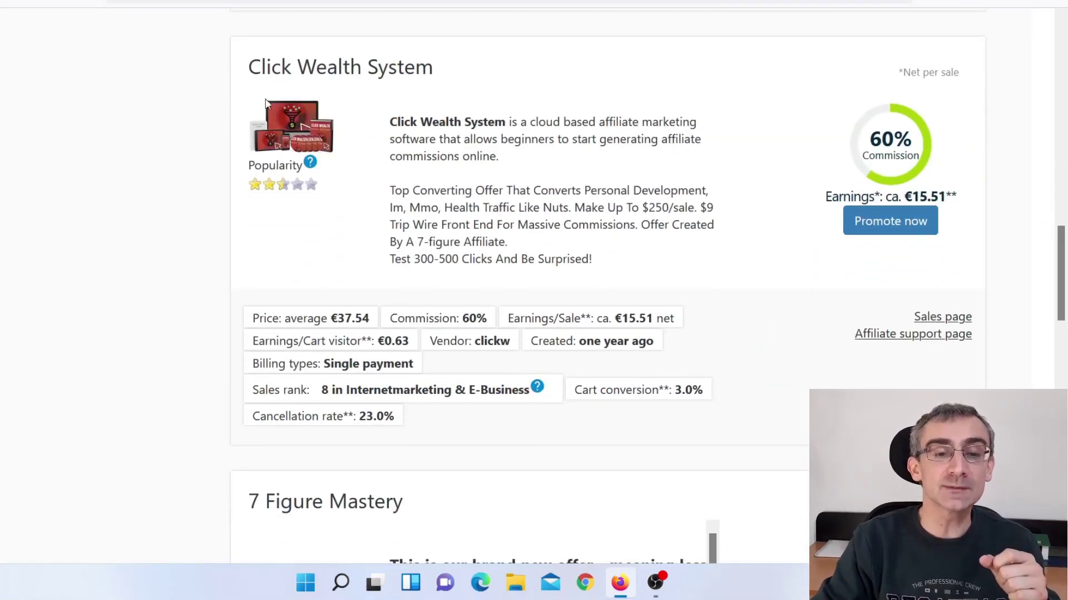
left_click_drag(453, 84, 209, 71)
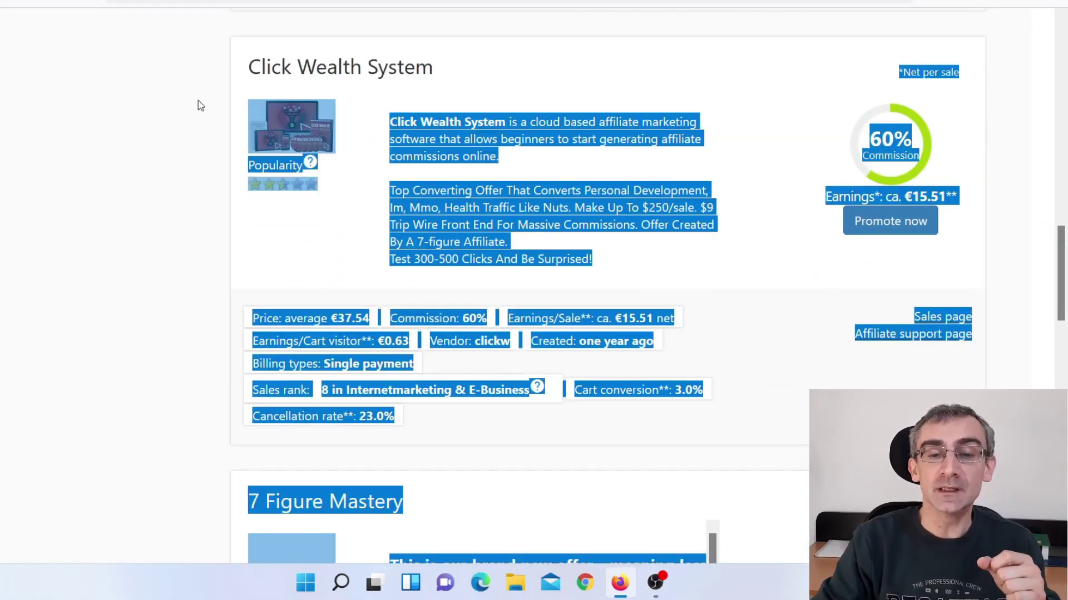
left_click(198, 101)
left_click_drag(960, 198, 900, 196)
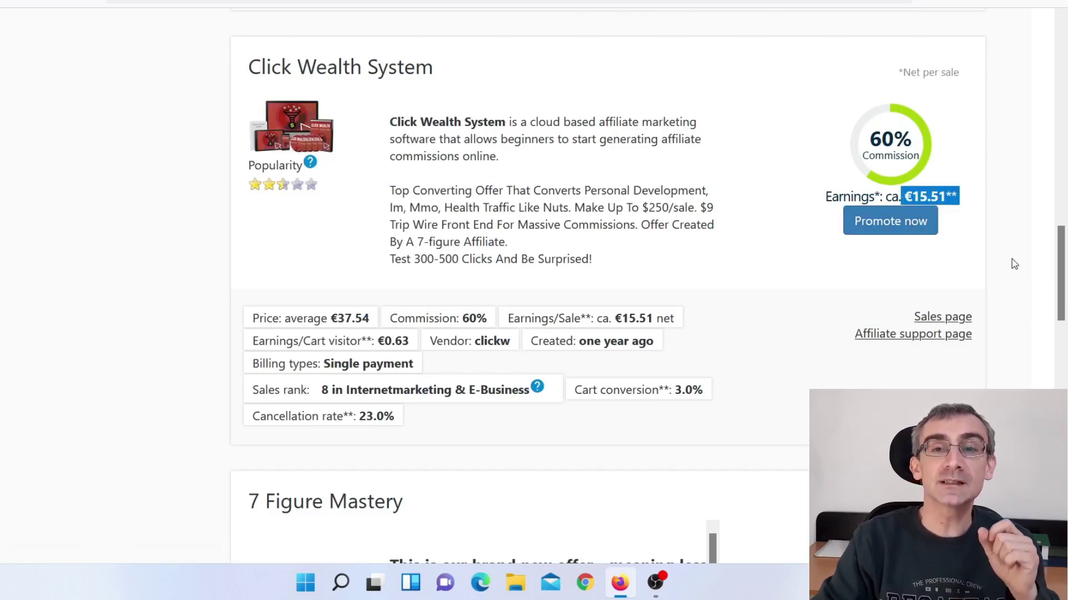
left_click_drag(582, 391, 729, 398)
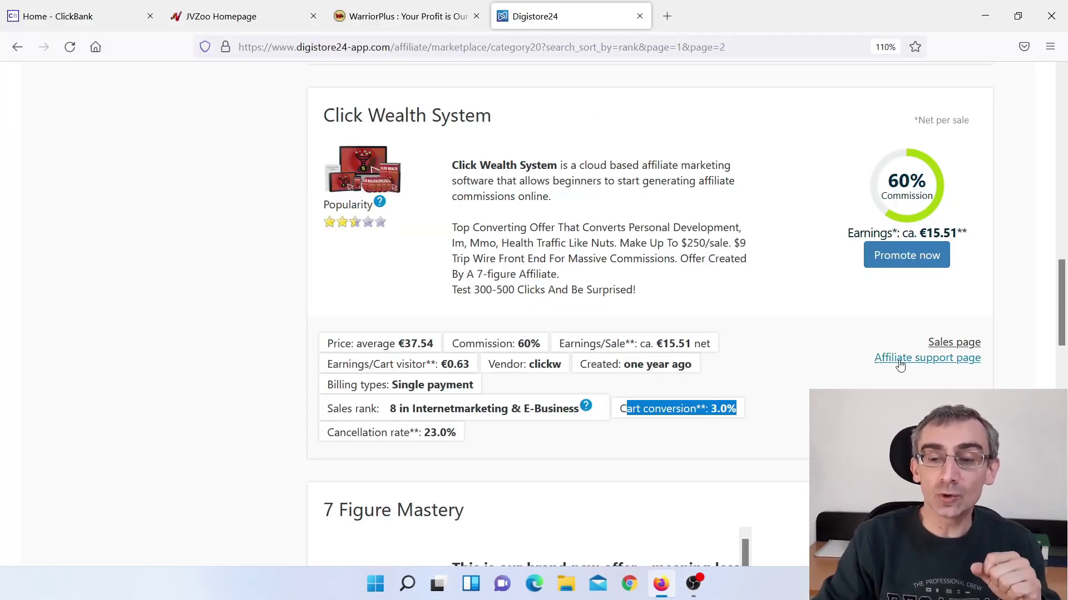
right_click(904, 358)
left_click(933, 68)
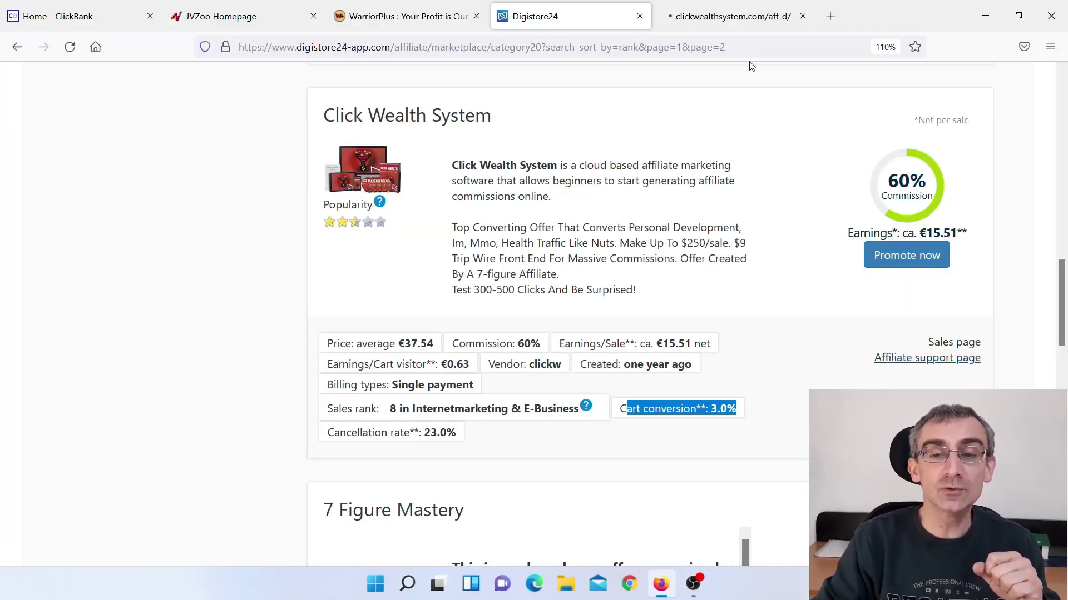
left_click(739, 16)
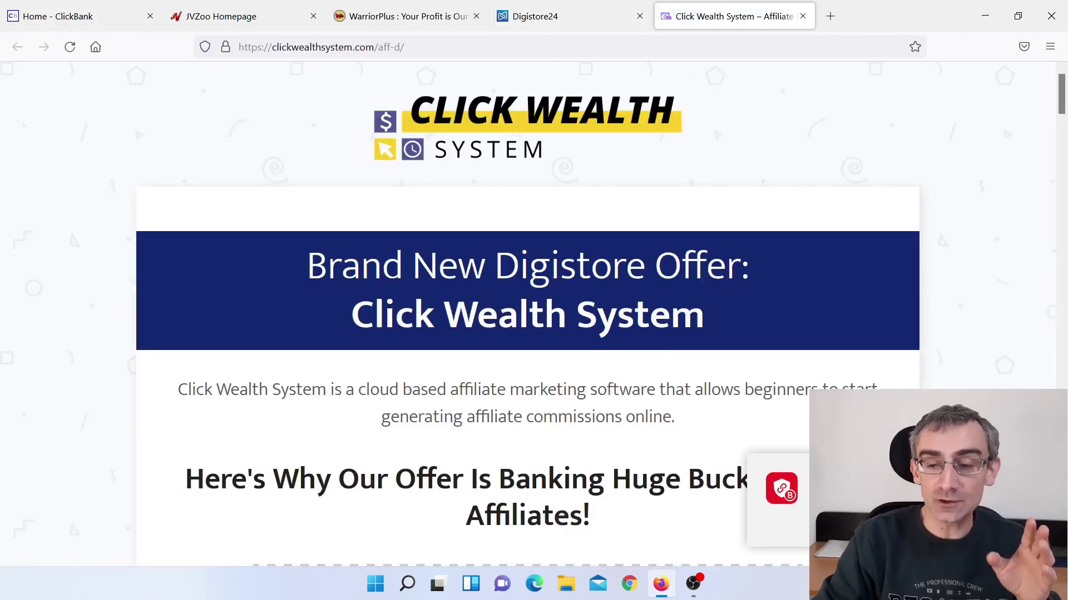
scroll(445, 369, "down", 10)
scroll(465, 374, "down", 15)
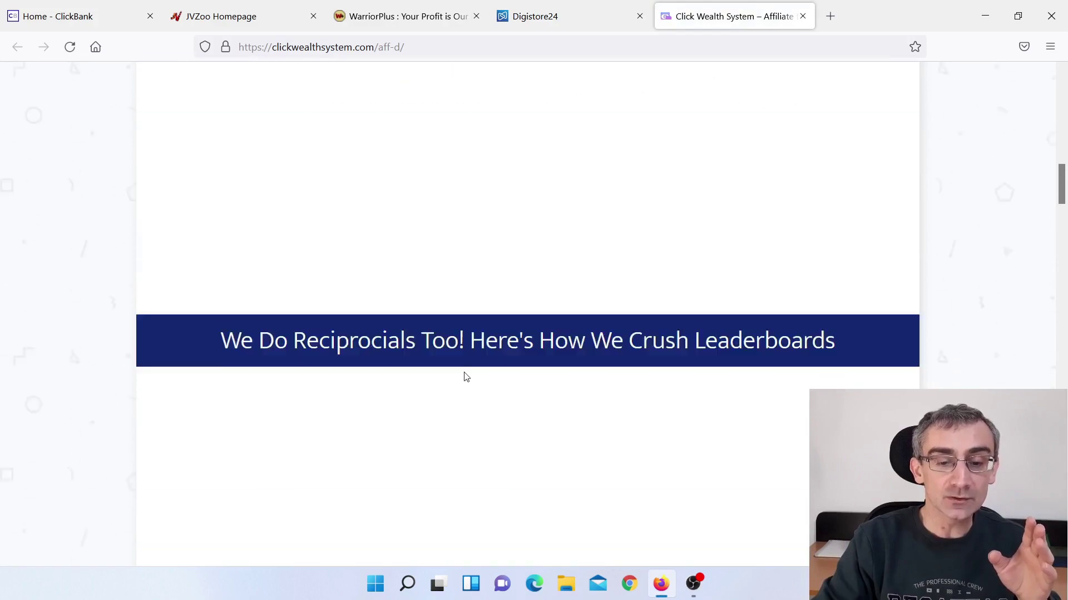
scroll(467, 377, "down", 15)
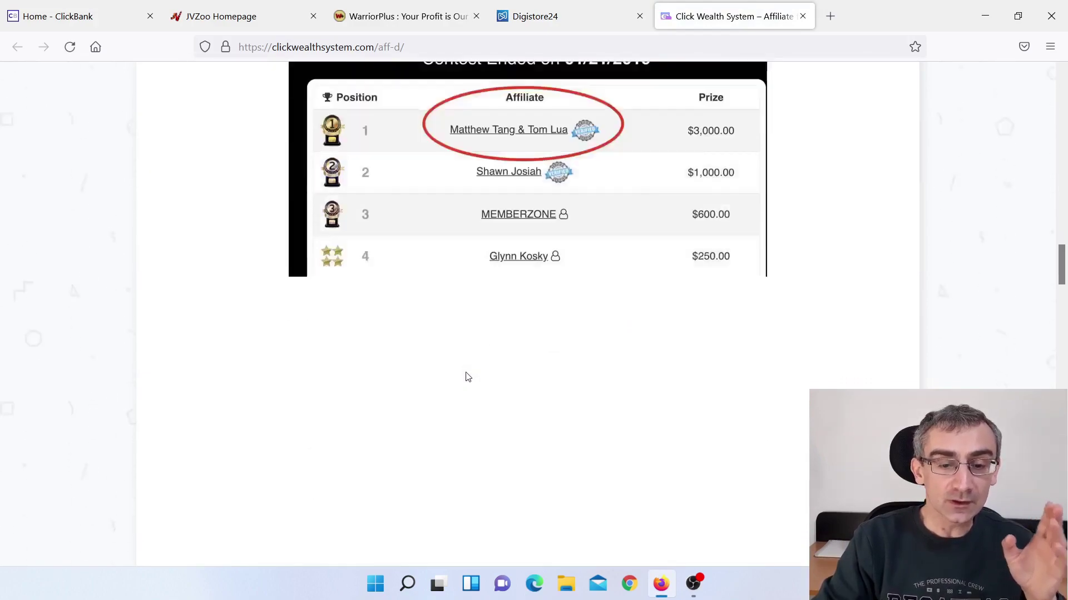
scroll(467, 377, "down", 15)
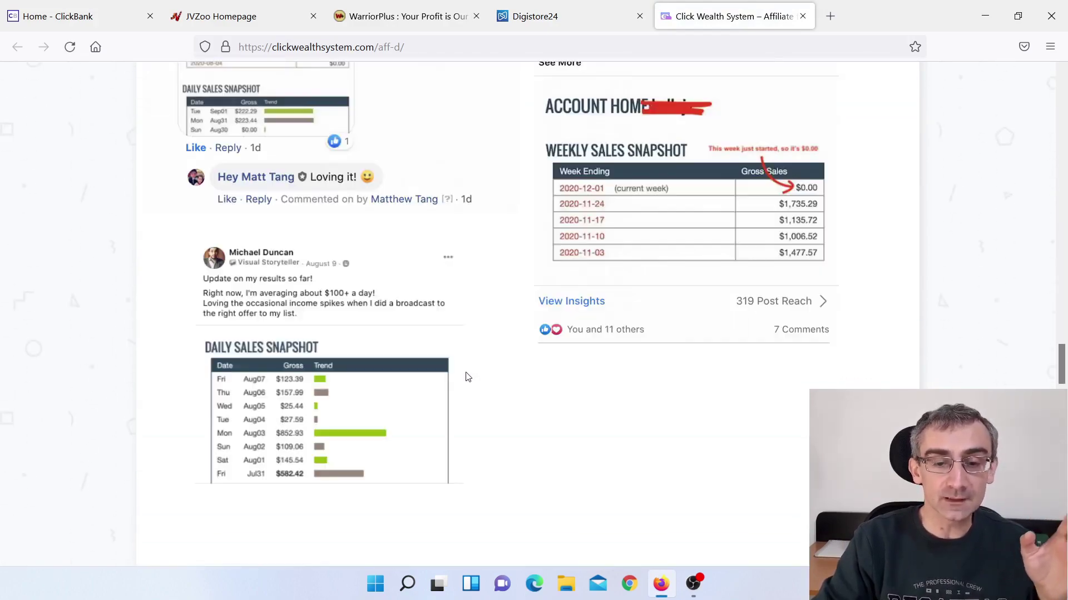
scroll(467, 377, "down", 15)
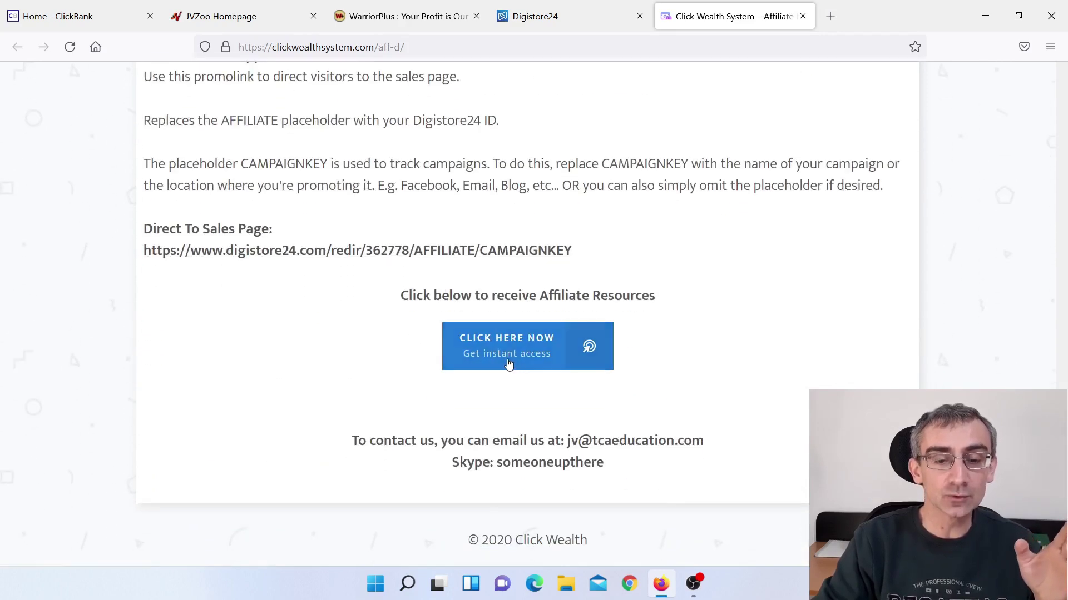
left_click(506, 357)
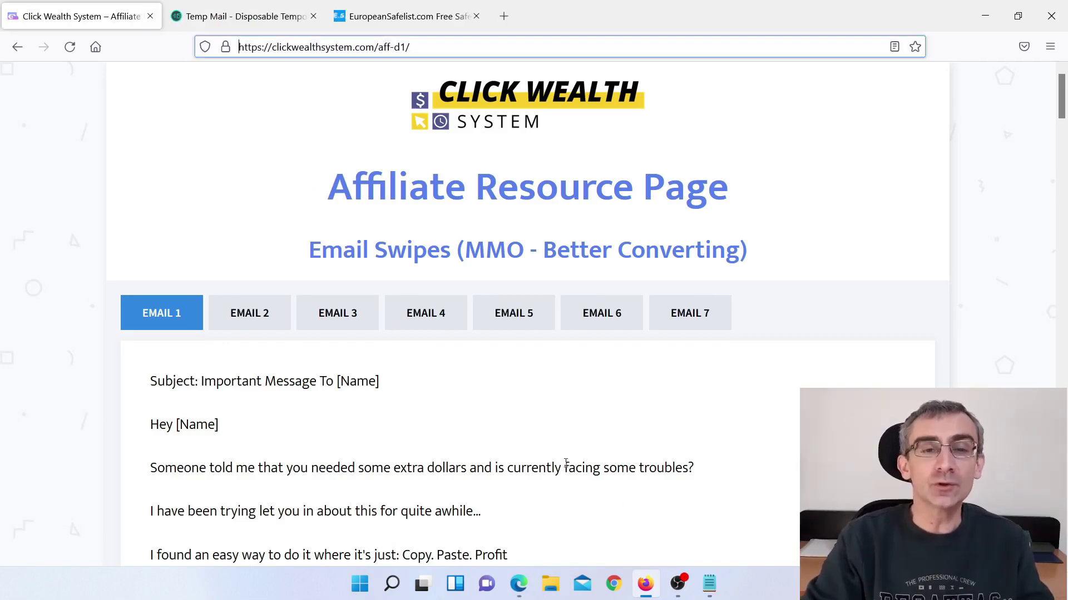
Step: Check the Temp Mail address's empty inbox, then switch to the EuropeanSafelist.com tab
left_click(244, 15)
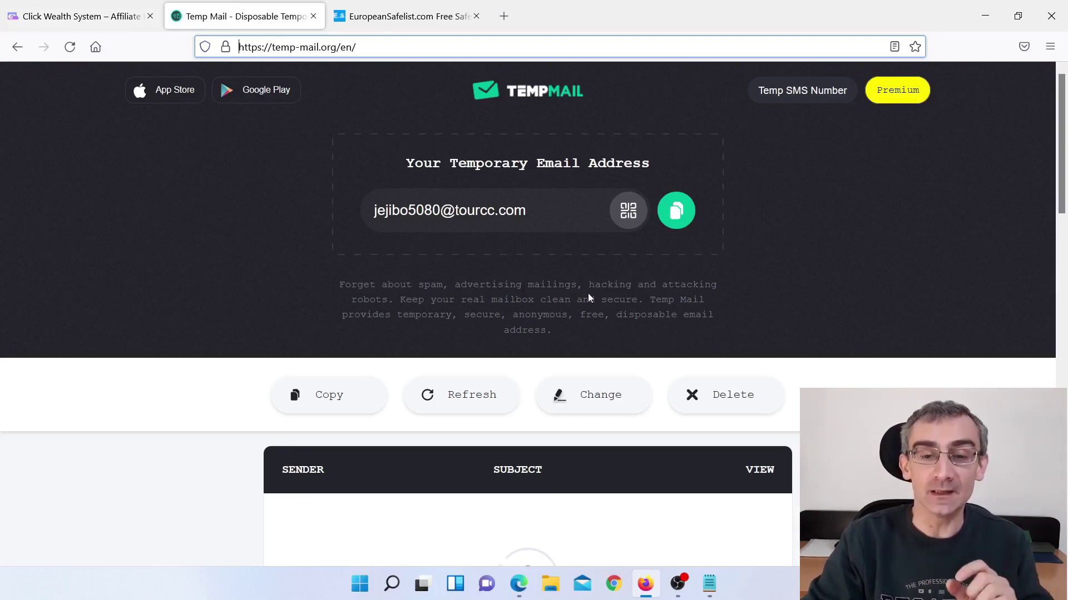
left_click_drag(542, 210, 355, 213)
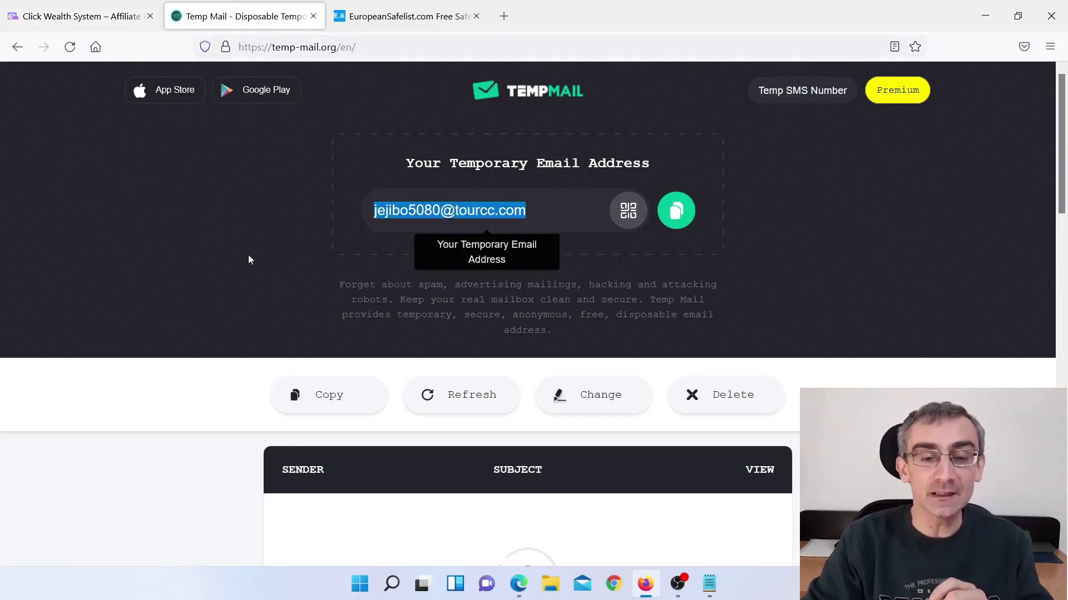
scroll(183, 377, "down", 4)
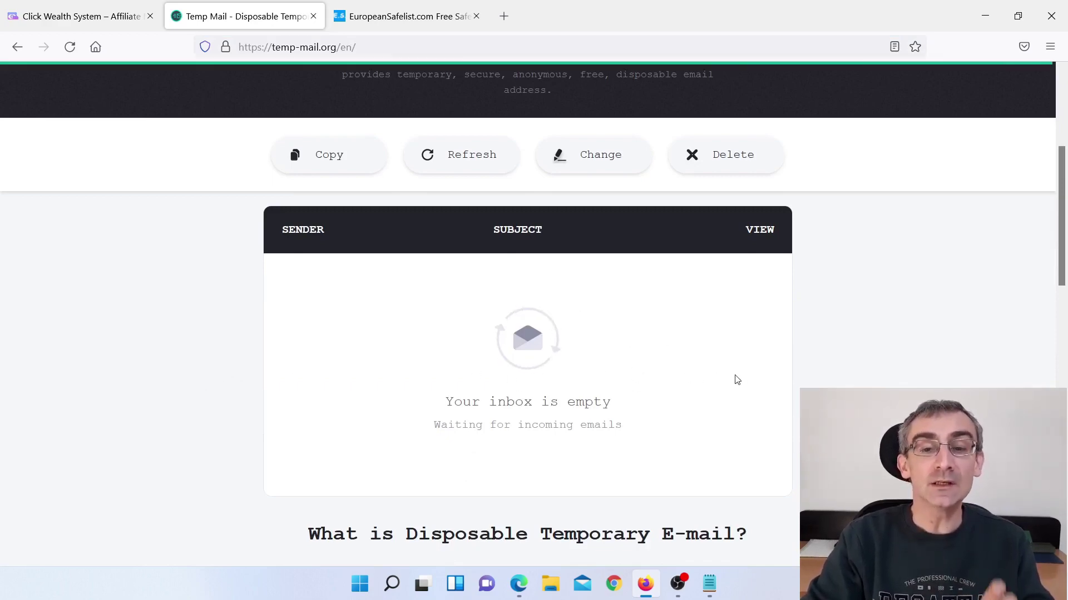
scroll(827, 364, "up", 4)
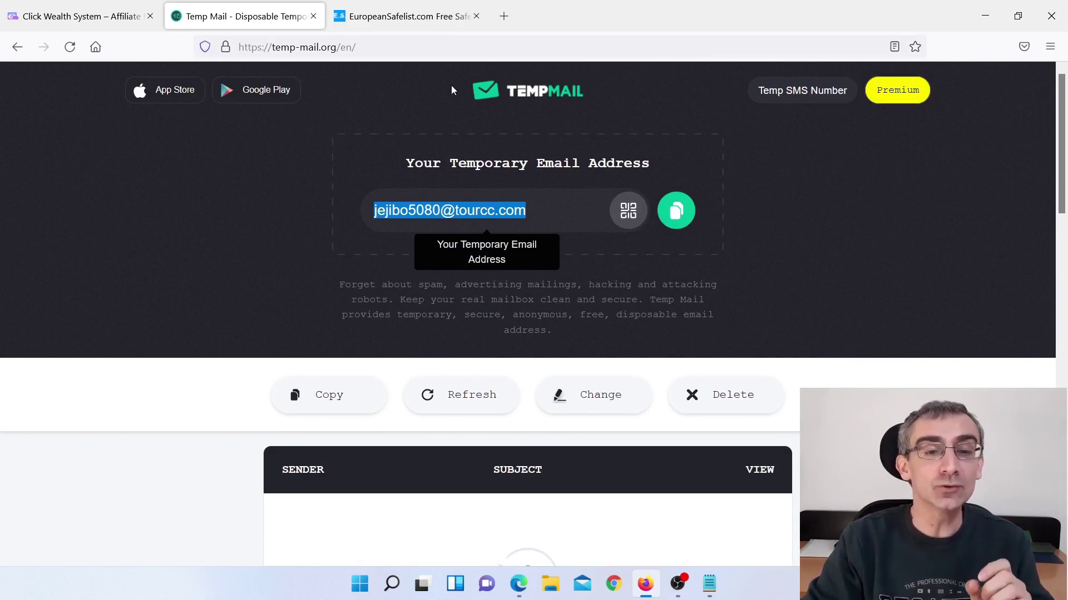
left_click(406, 16)
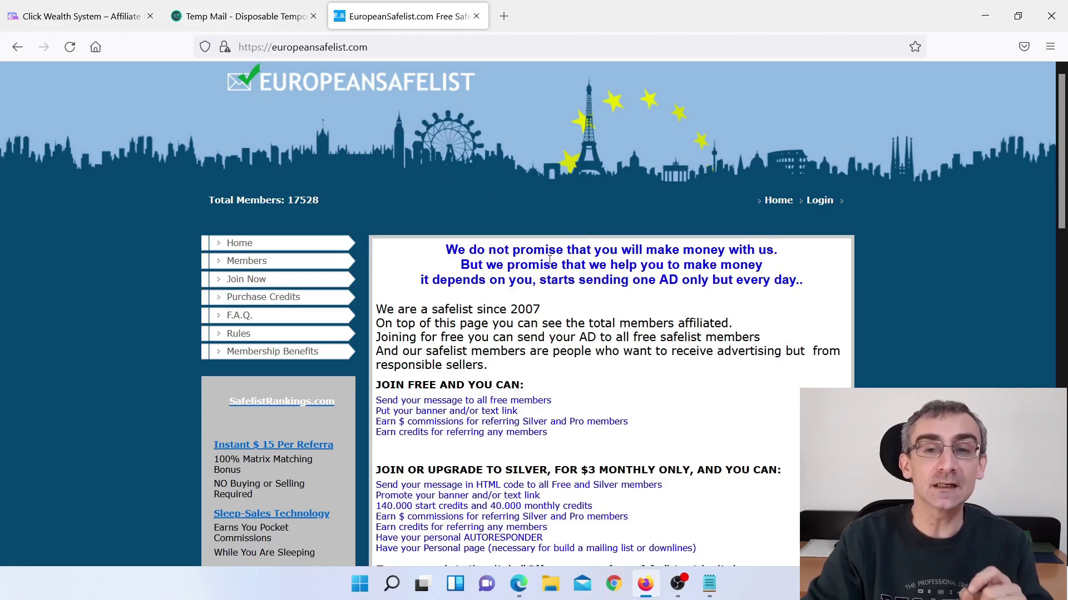
Step: Review the Silver, Pro and Platinum membership sections, then go to the Join Now page
scroll(707, 339, "down", 4)
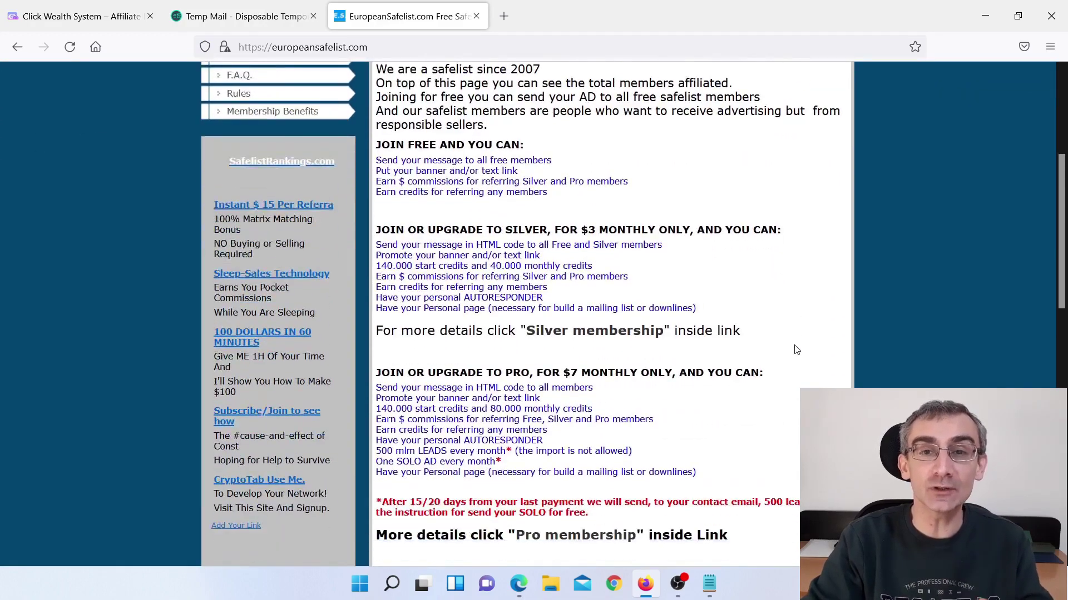
scroll(796, 350, "down", 3)
scroll(795, 347, "down", 1)
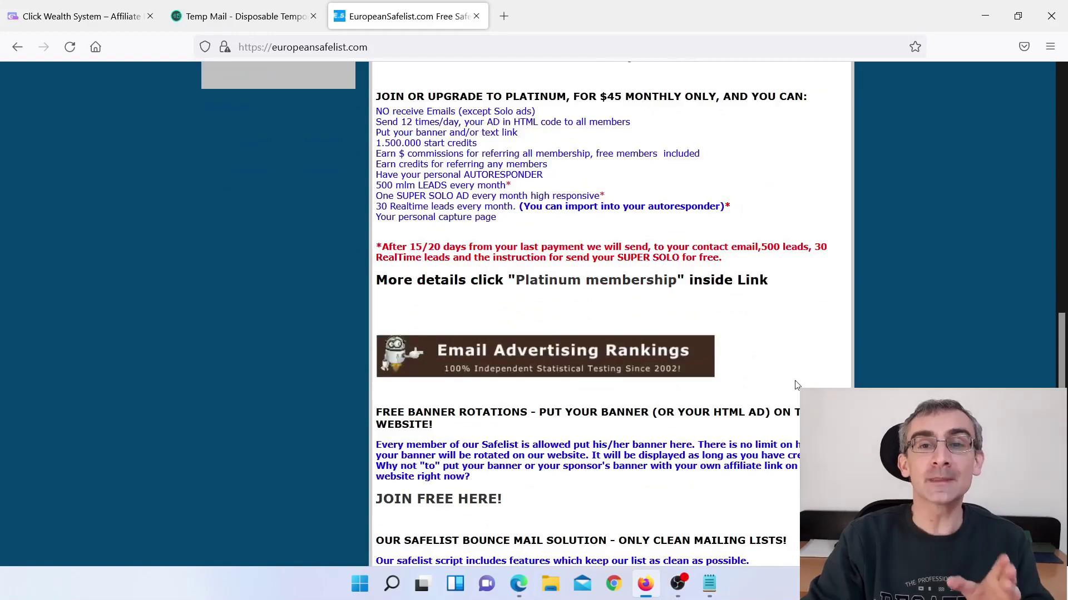
scroll(796, 385, "up", 11)
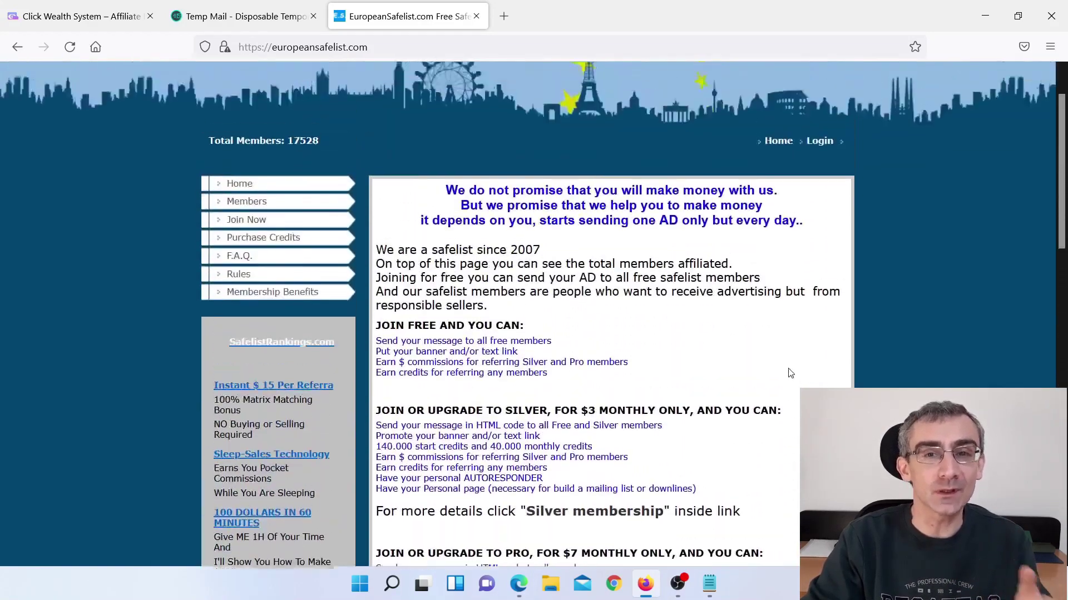
scroll(791, 373, "up", 1)
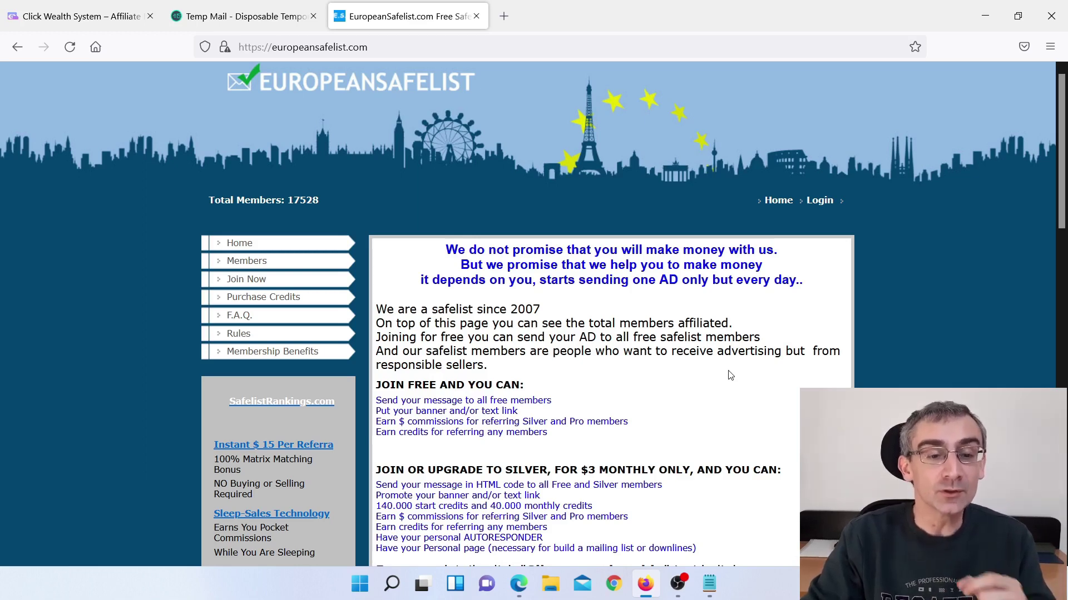
left_click(247, 280)
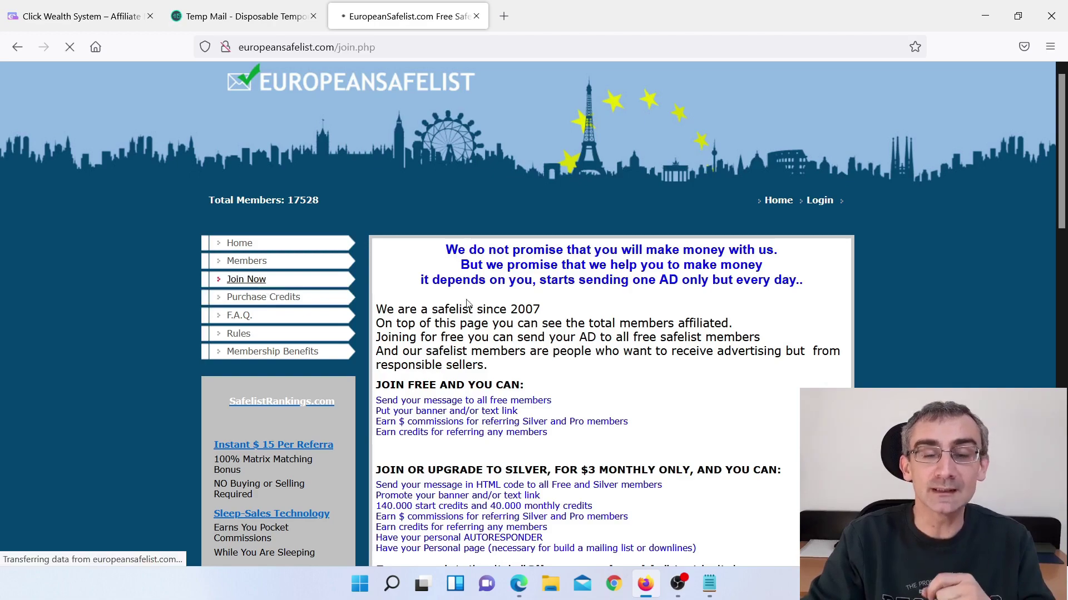
Step: Accept the joining terms and enter the first and last name on the join form
scroll(527, 311, "down", 4)
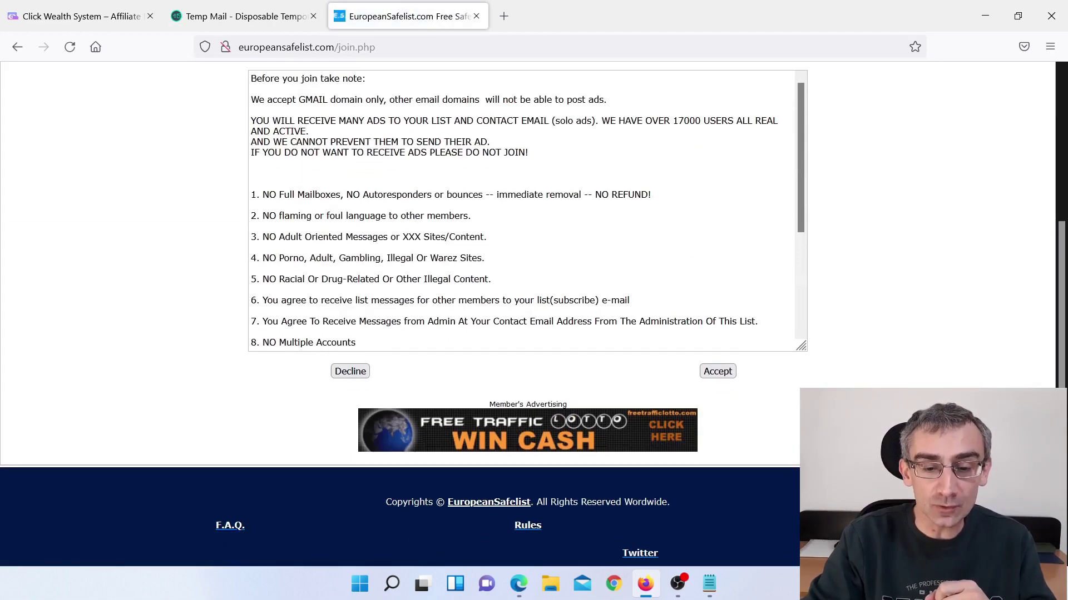
left_click(719, 374)
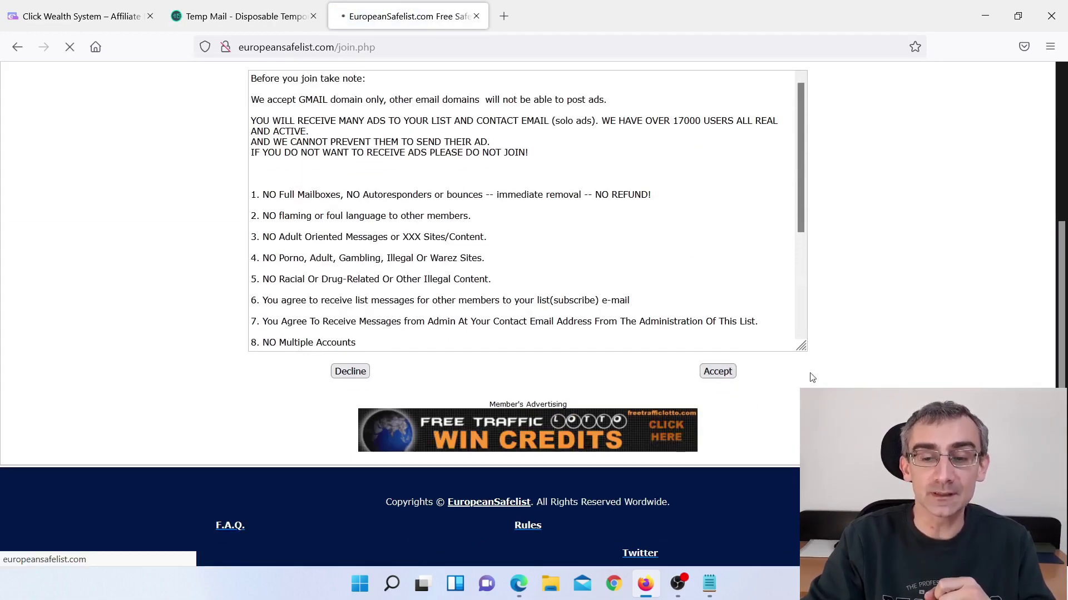
scroll(838, 365, "down", 4)
scroll(837, 365, "down", 3)
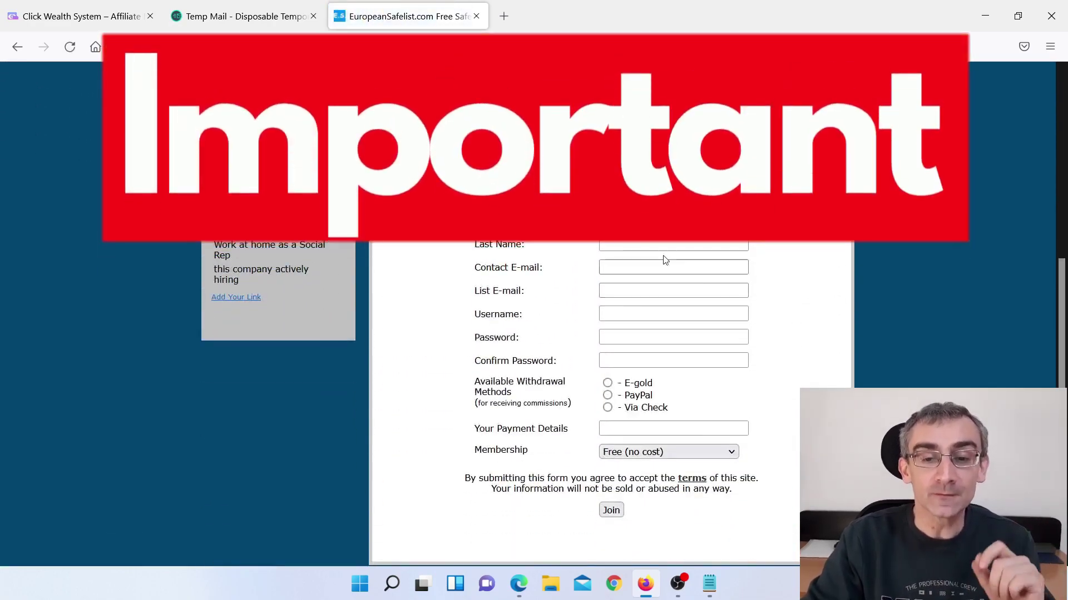
left_click(618, 221)
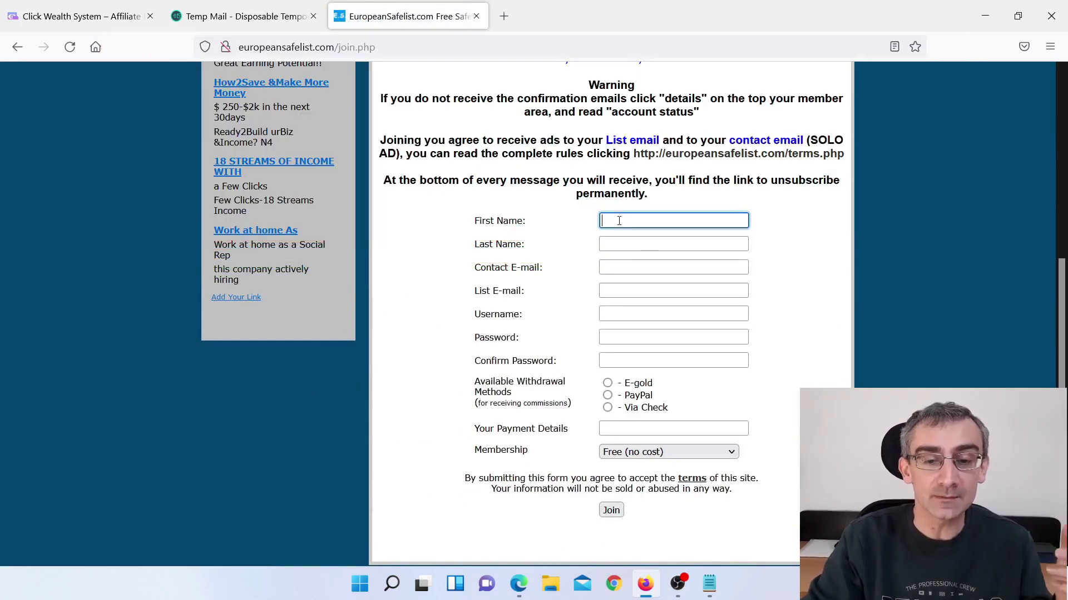
type("zo")
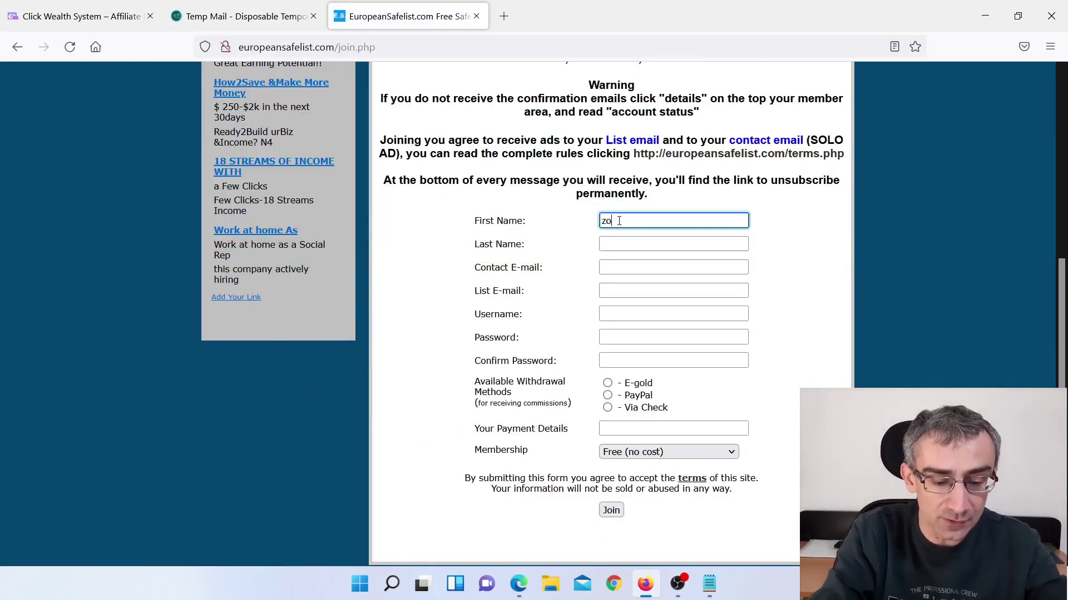
type("ran")
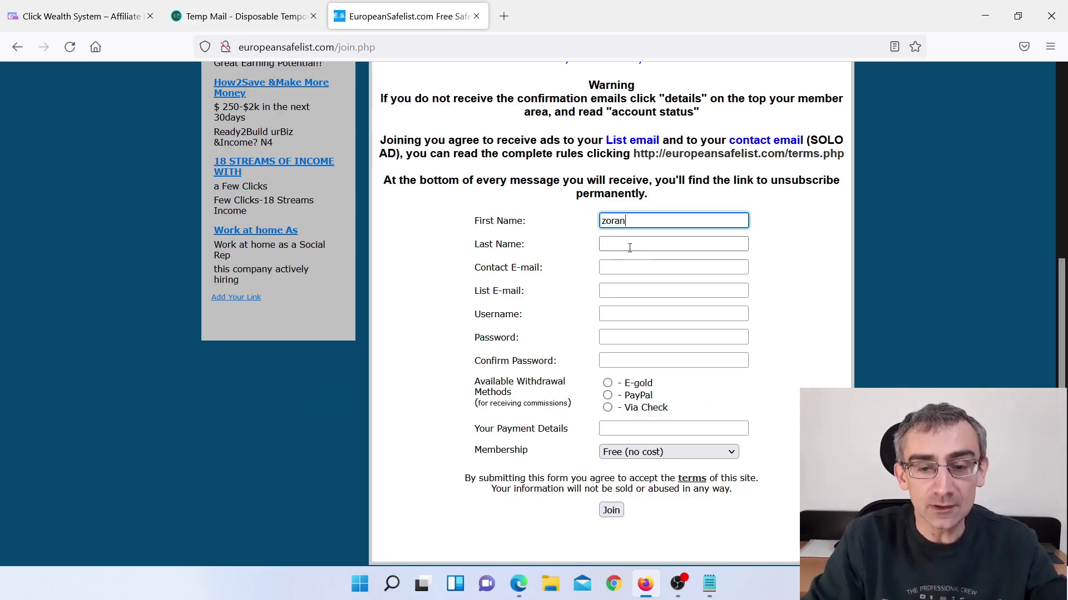
left_click(630, 247)
type("ig")
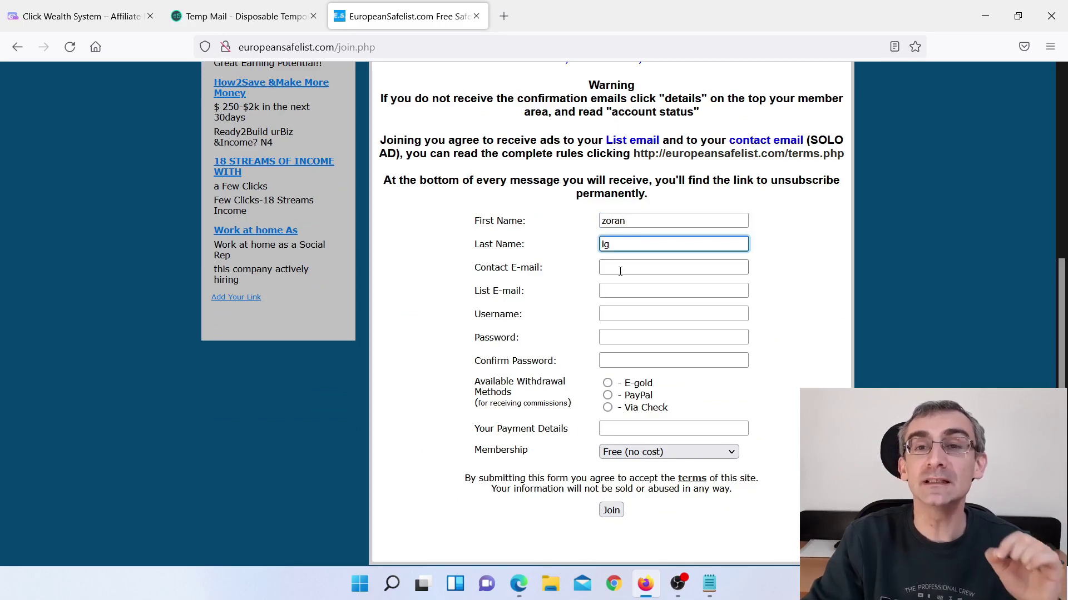
Step: Copy the Temp Mail address and paste it into the Contact E-mail field
left_click(240, 17)
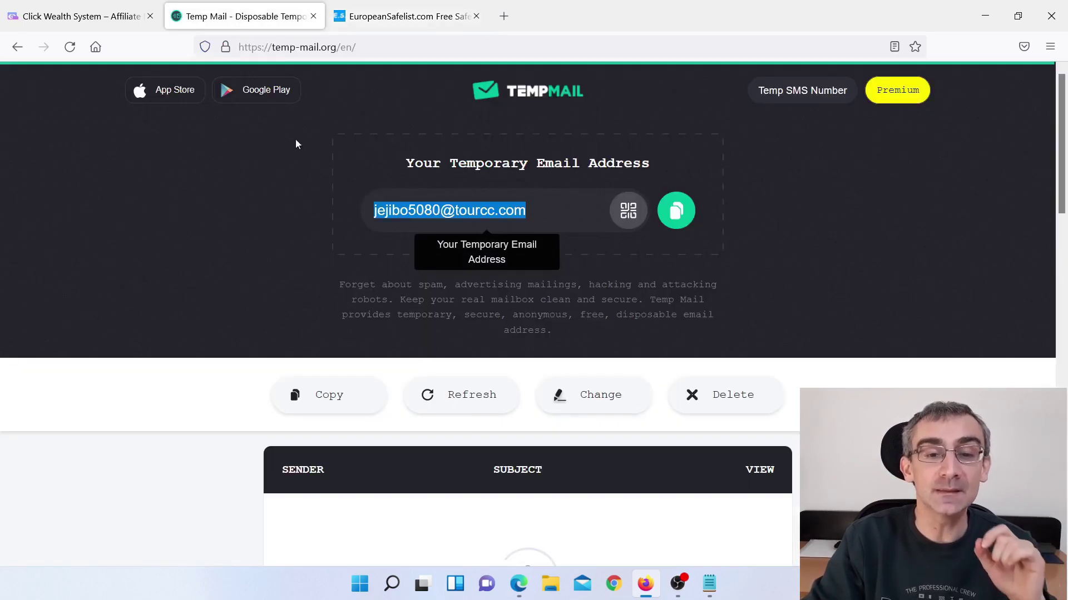
left_click(675, 211)
left_click(404, 16)
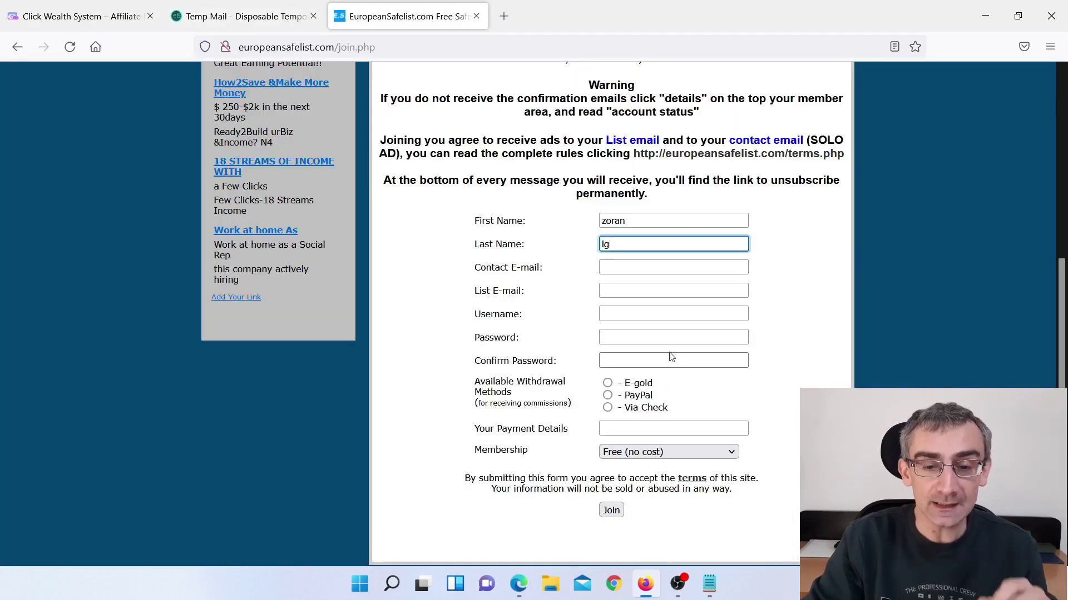
left_click(634, 268)
key("ctrl+v")
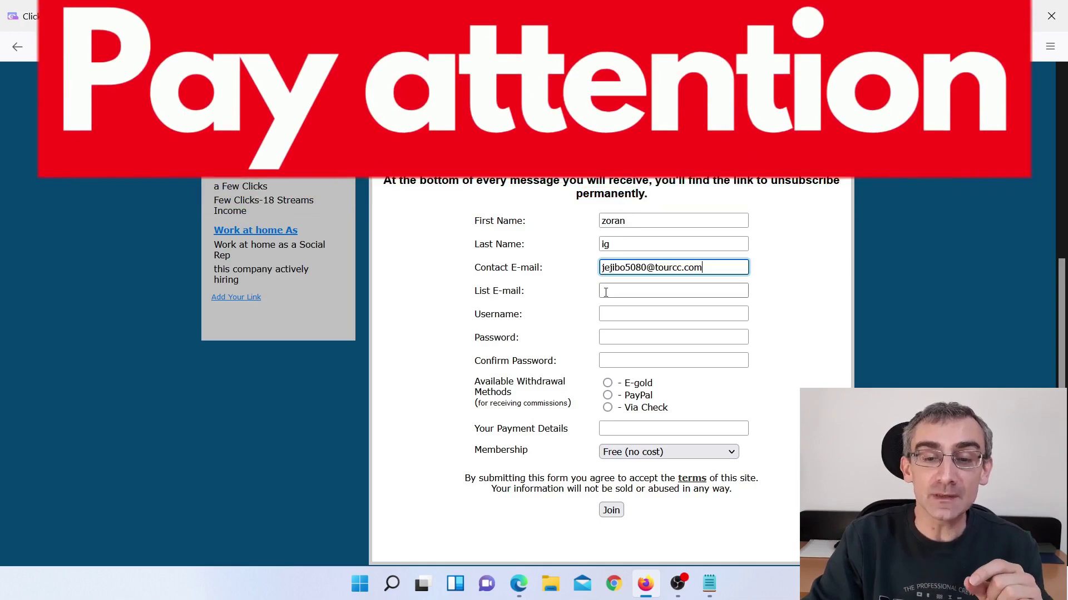
left_click_drag(703, 268, 588, 271)
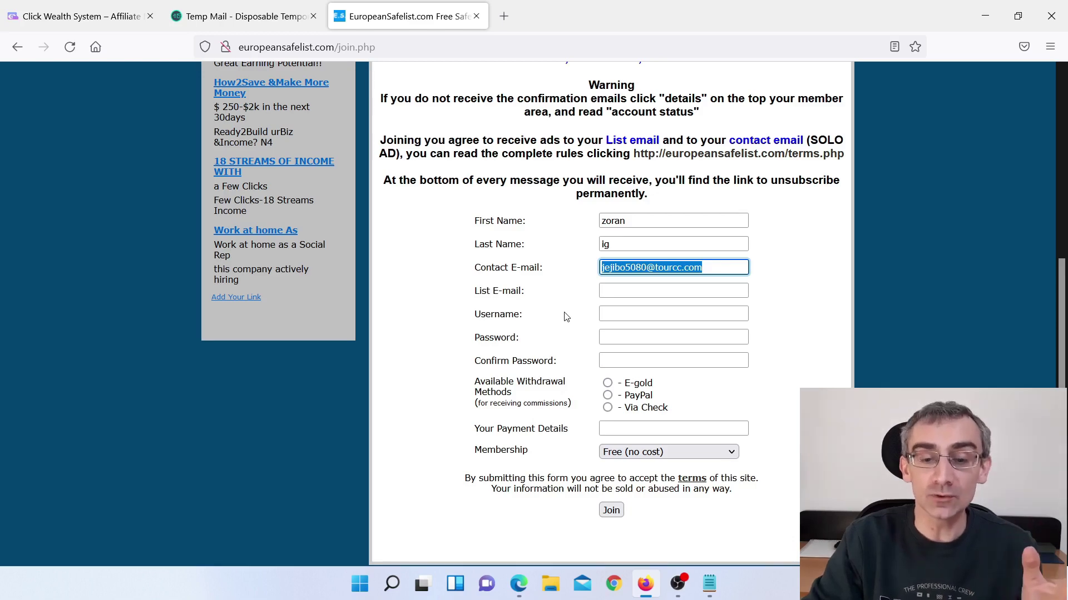
Step: Copy a second temporary address from Edge's Temp Mail for the List E-mail field
left_click(518, 585)
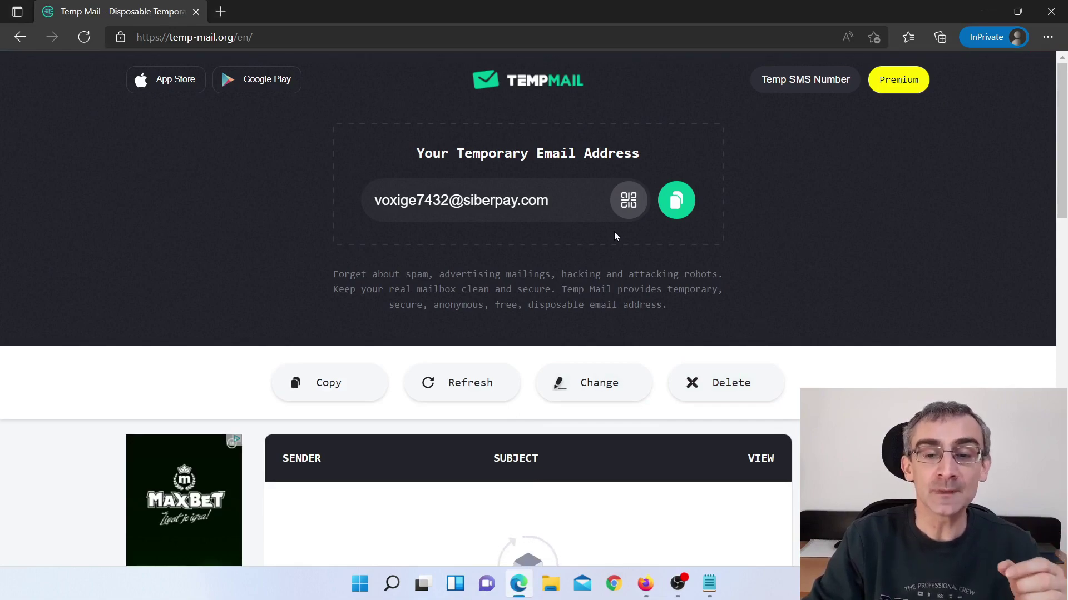
left_click(675, 202)
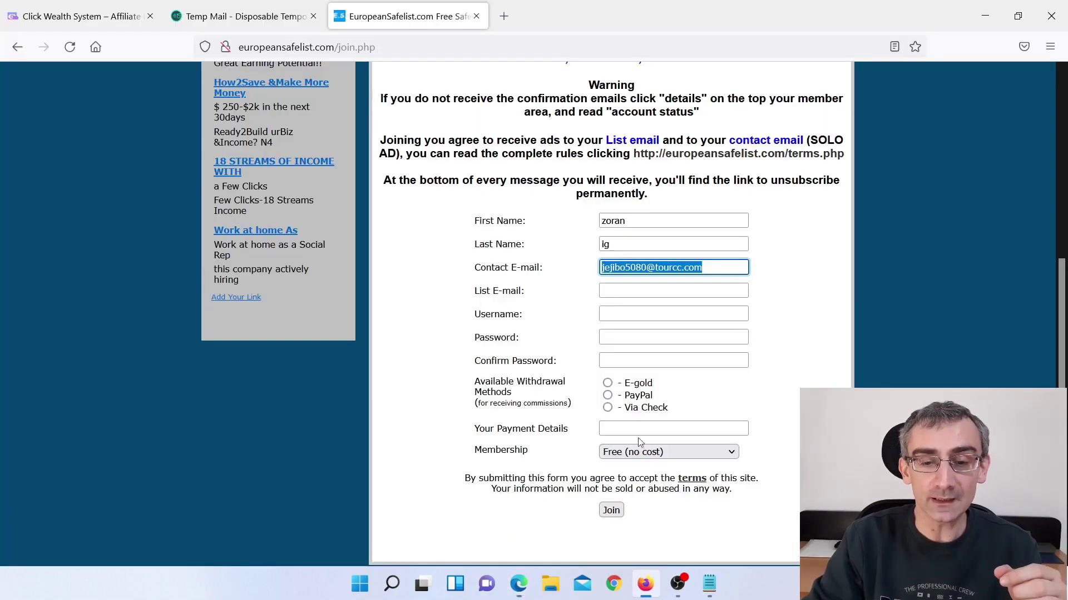
left_click(645, 584)
left_click(621, 296)
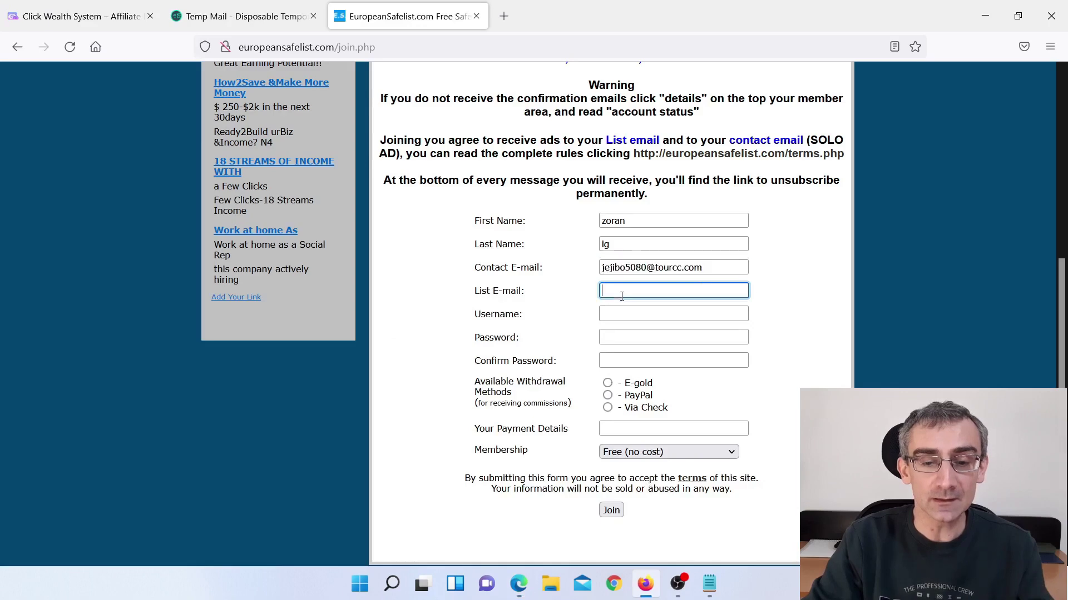
Step: Paste the second temporary address as the list e-mail and enter the username
key("ctrl+v")
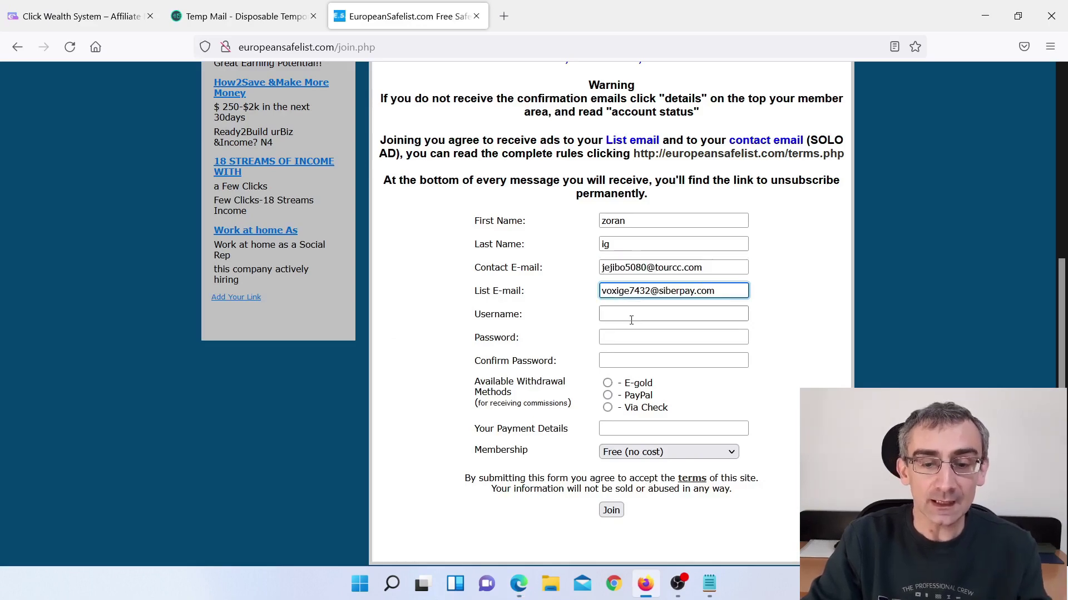
left_click(631, 317)
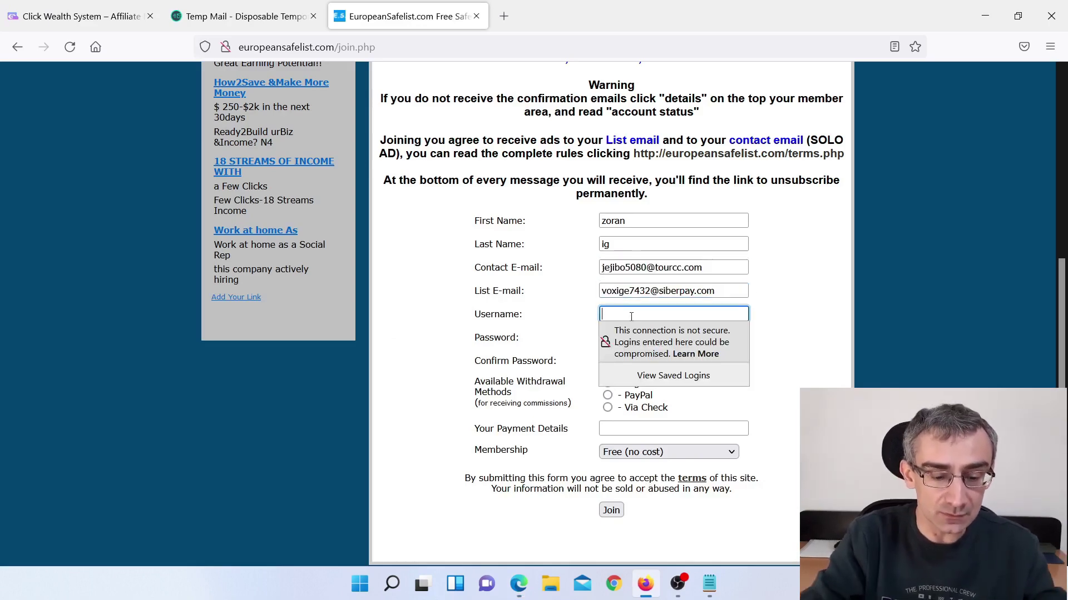
type("zora")
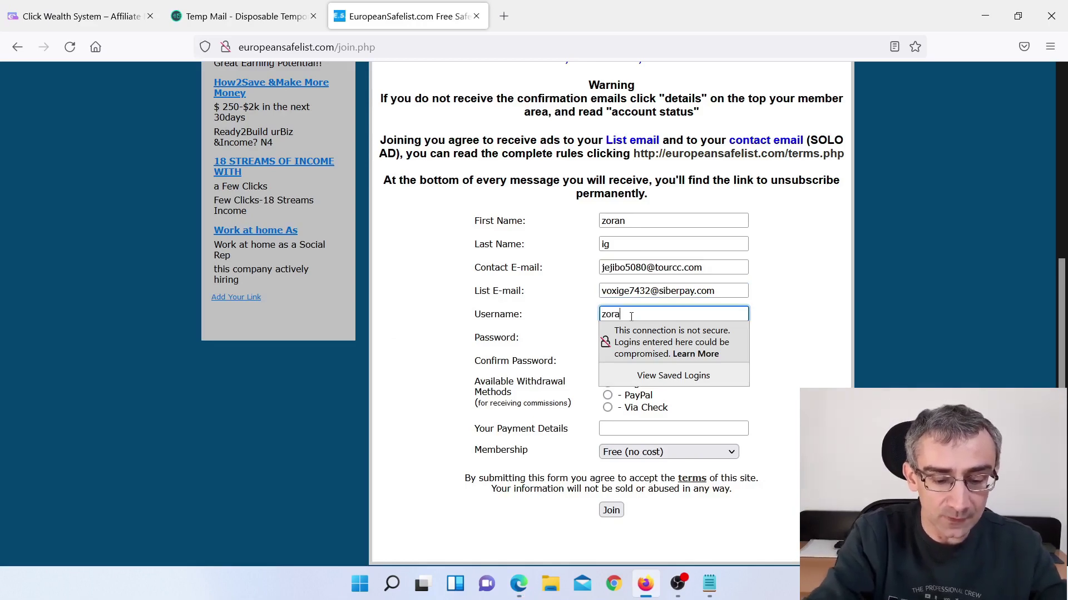
type("n")
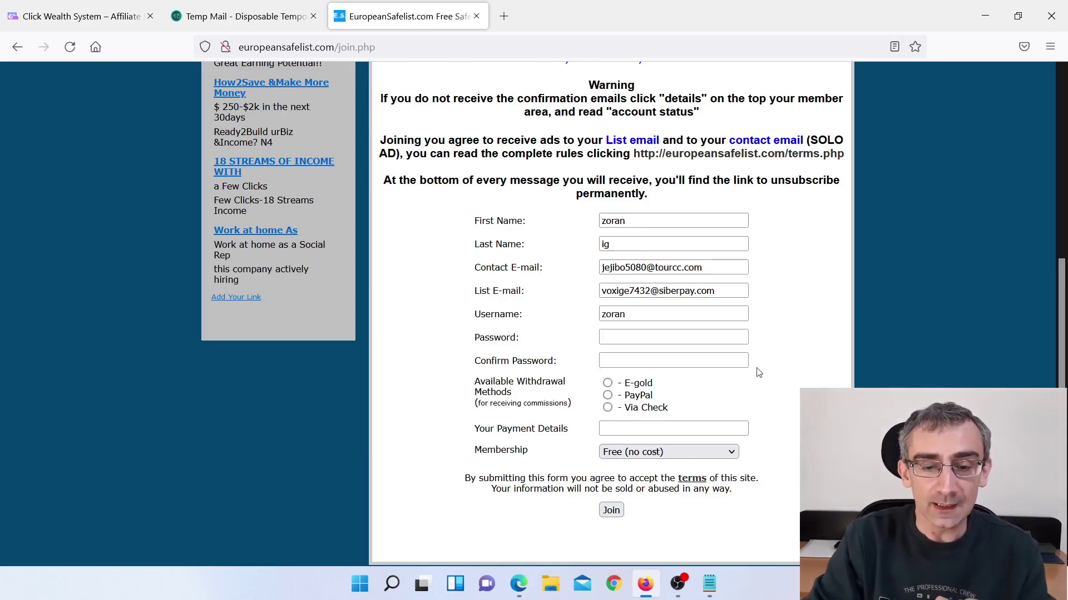
Step: Enter and confirm the account password, dismiss the insecure-login warning, and submit the join form
left_click(619, 338)
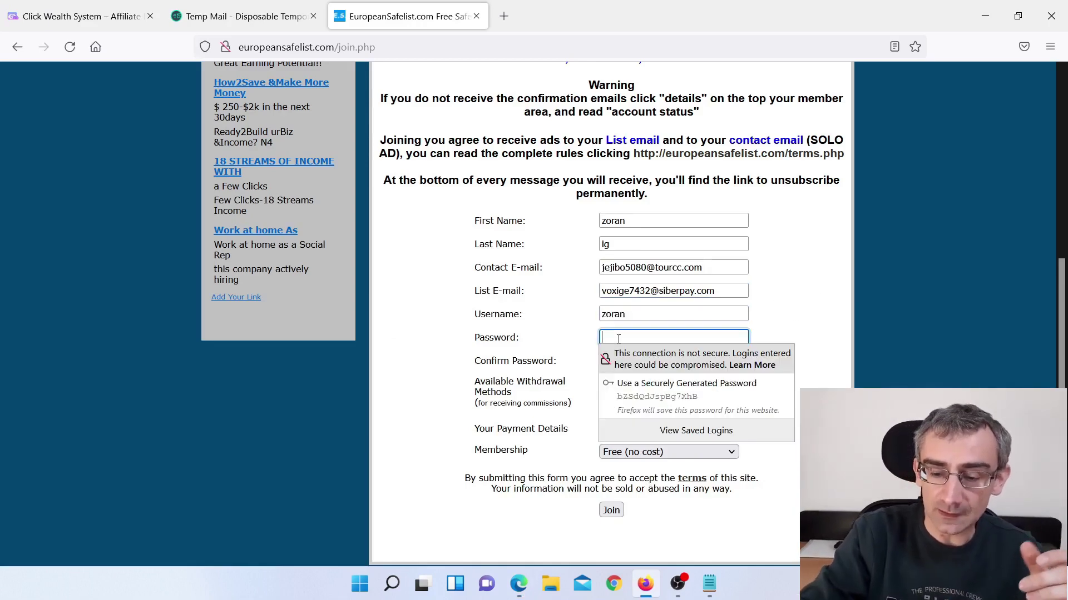
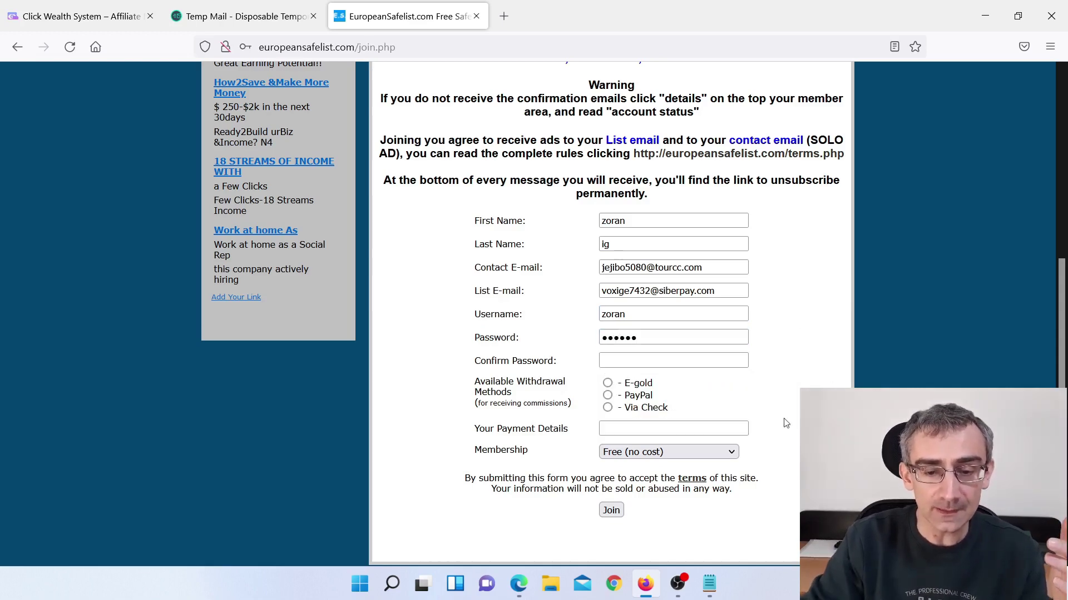
left_click(641, 360)
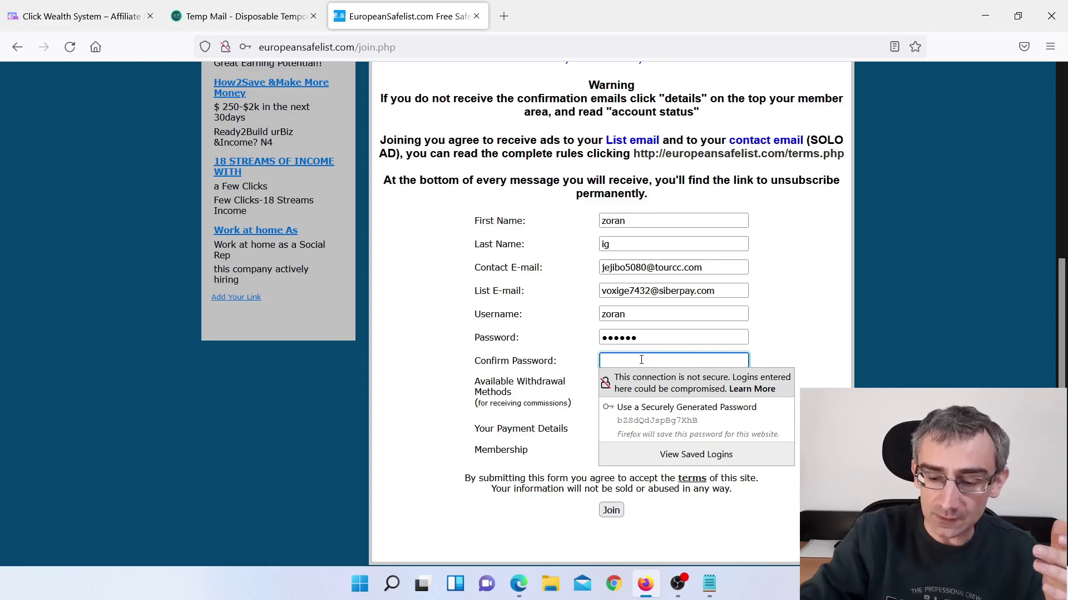
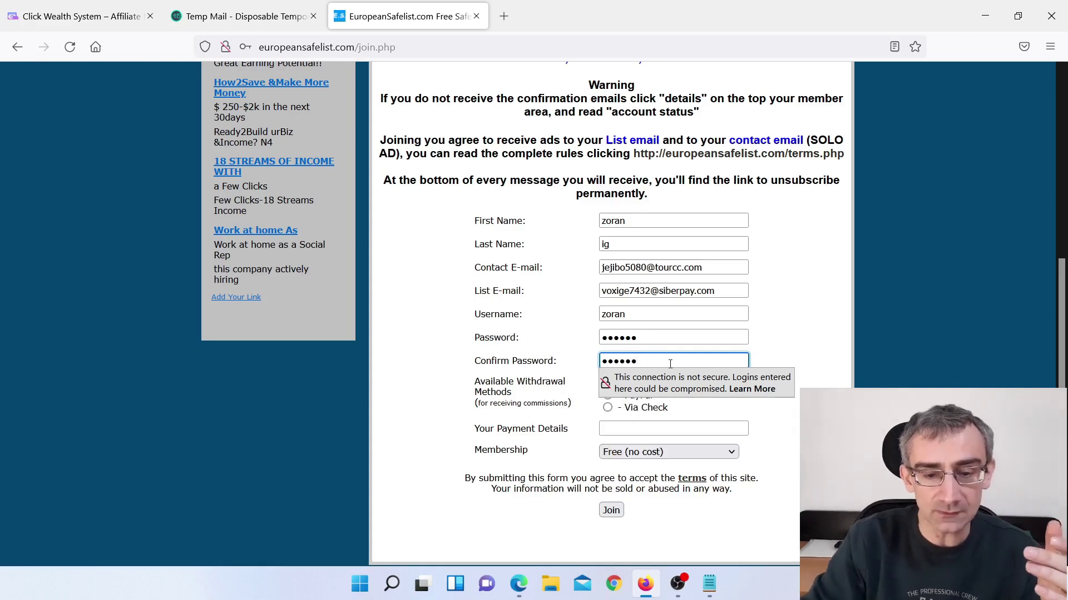
left_click(799, 345)
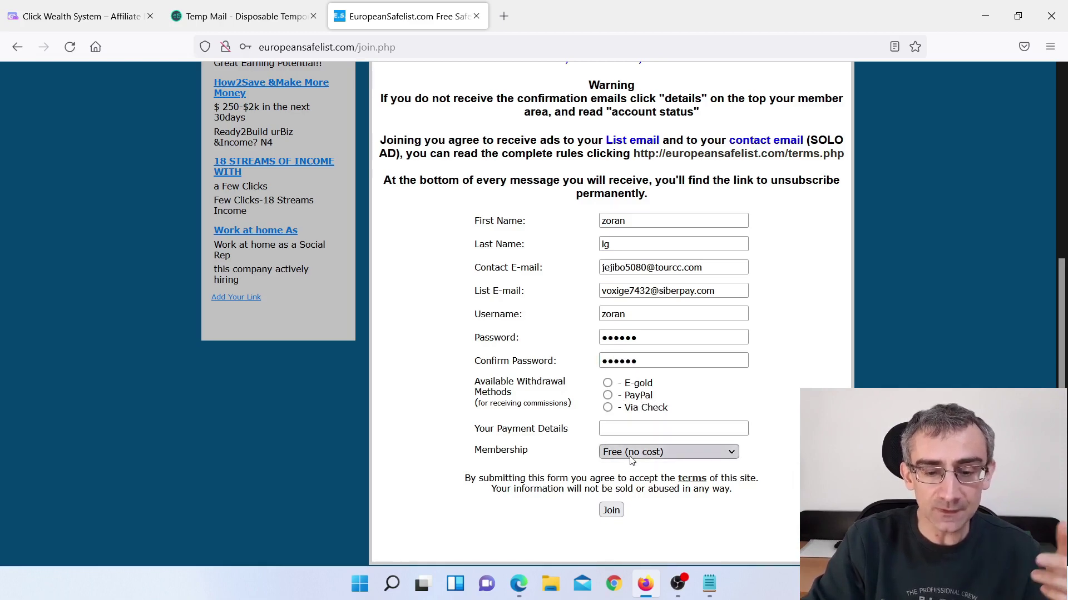
left_click(612, 514)
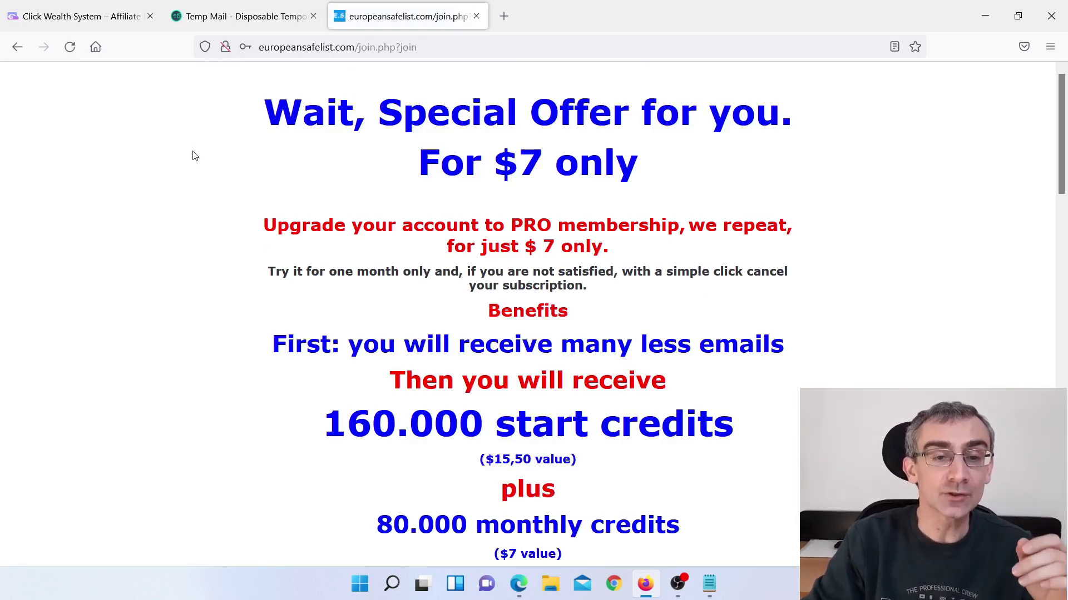
Step: Open the EuropeanSafelist confirmation email in Temp Mail and follow its contact e-mail activation link
left_click(233, 15)
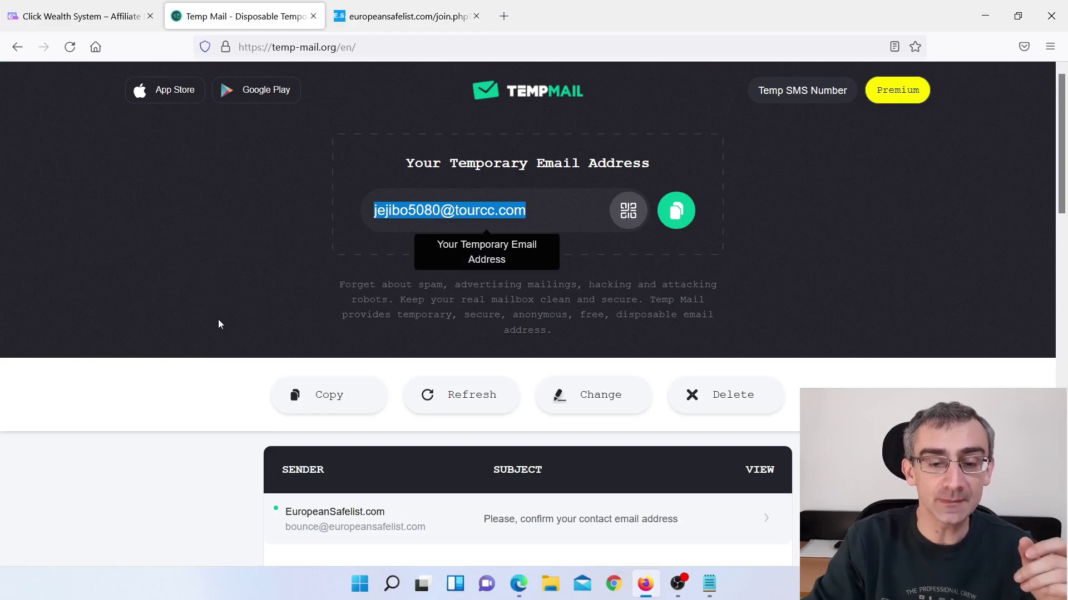
scroll(218, 320, "down", 4)
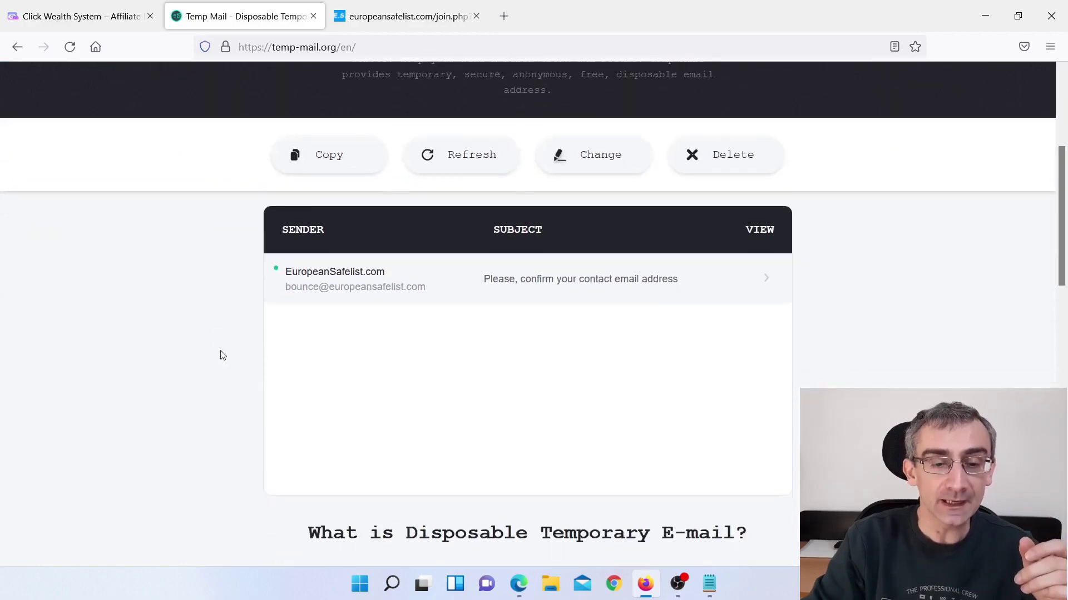
left_click(479, 288)
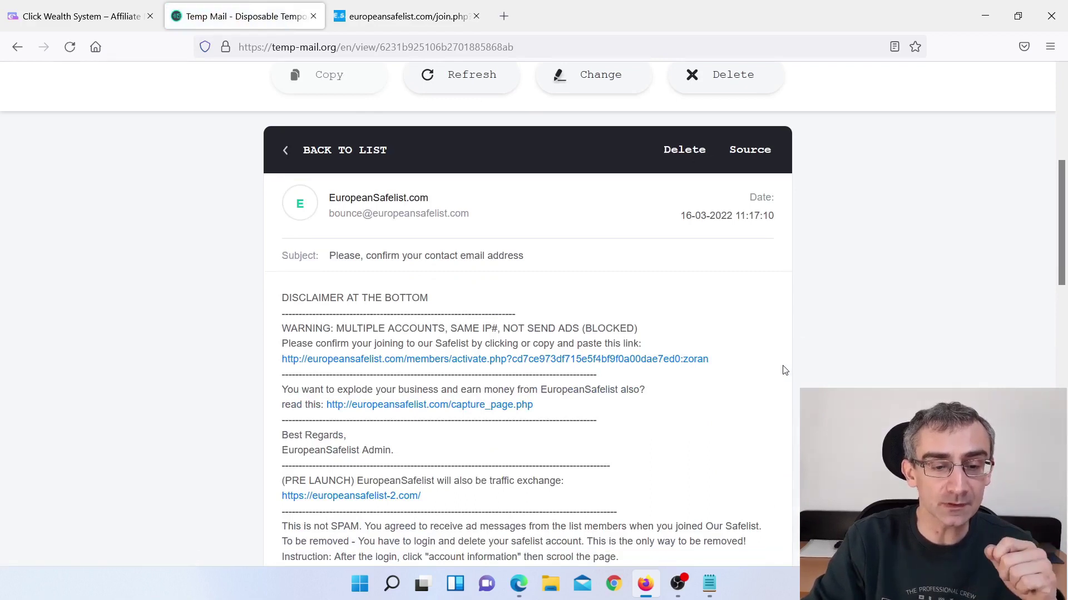
left_click(452, 363)
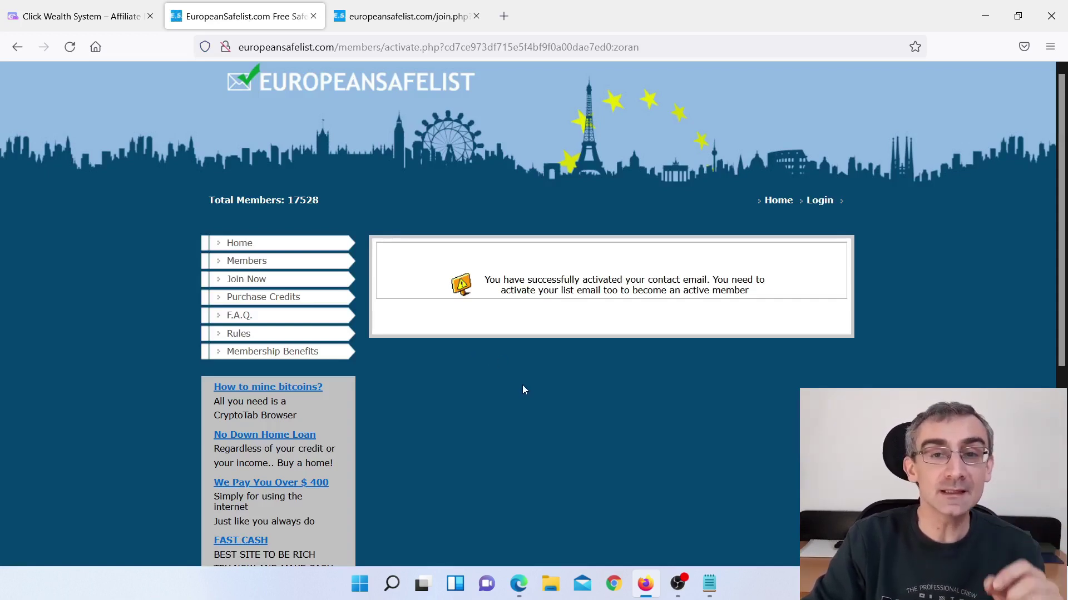
Step: Activate the list e-mail through its confirmation message in Edge's Temp Mail
left_click(519, 583)
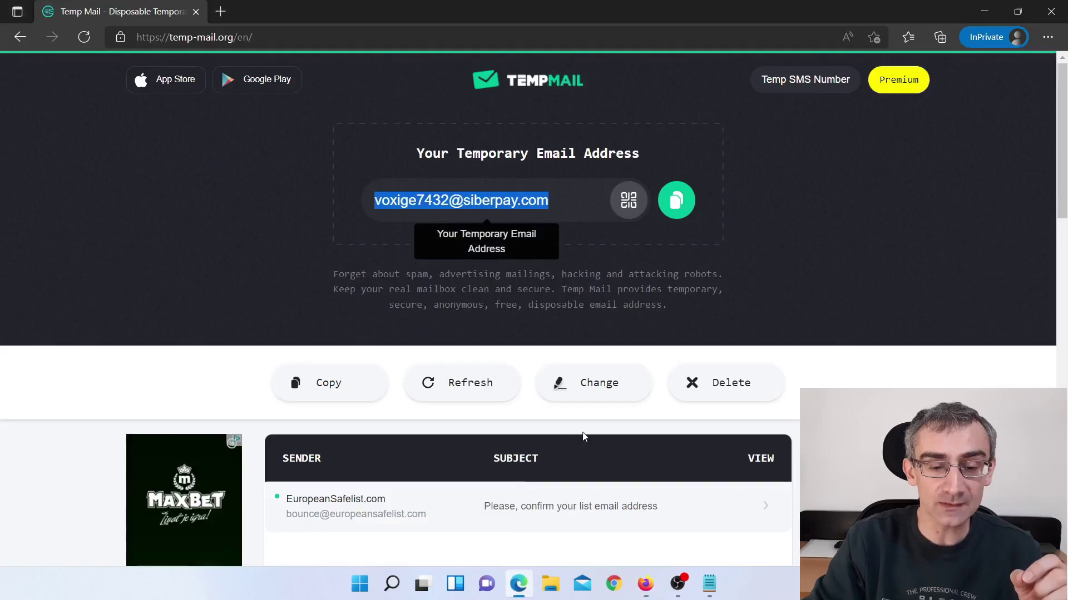
scroll(603, 431, "down", 3)
left_click(540, 363)
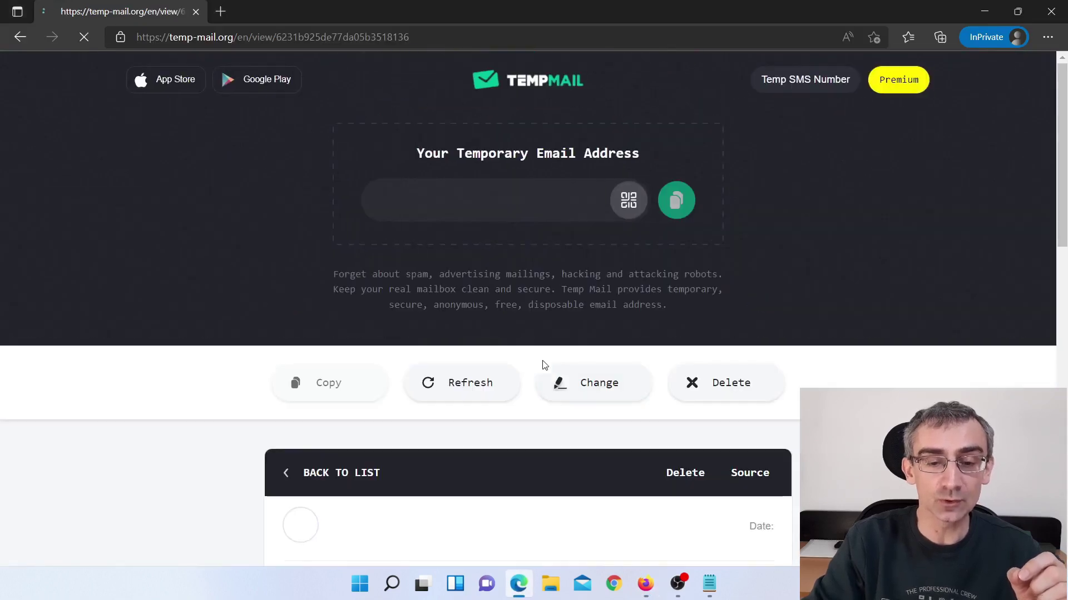
scroll(537, 414, "down", 4)
scroll(535, 420, "down", 1)
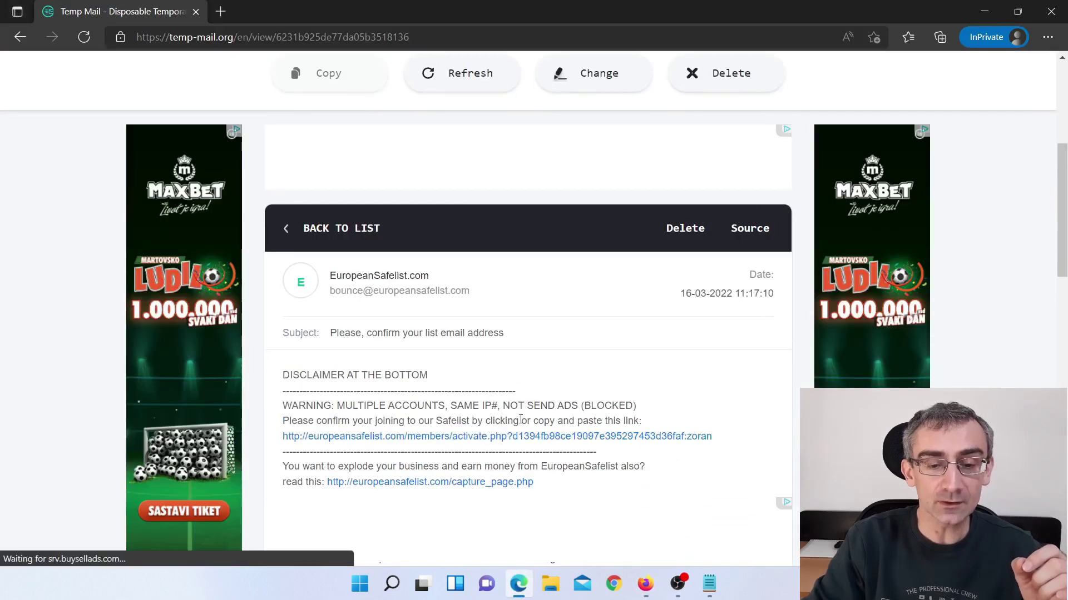
left_click(529, 438)
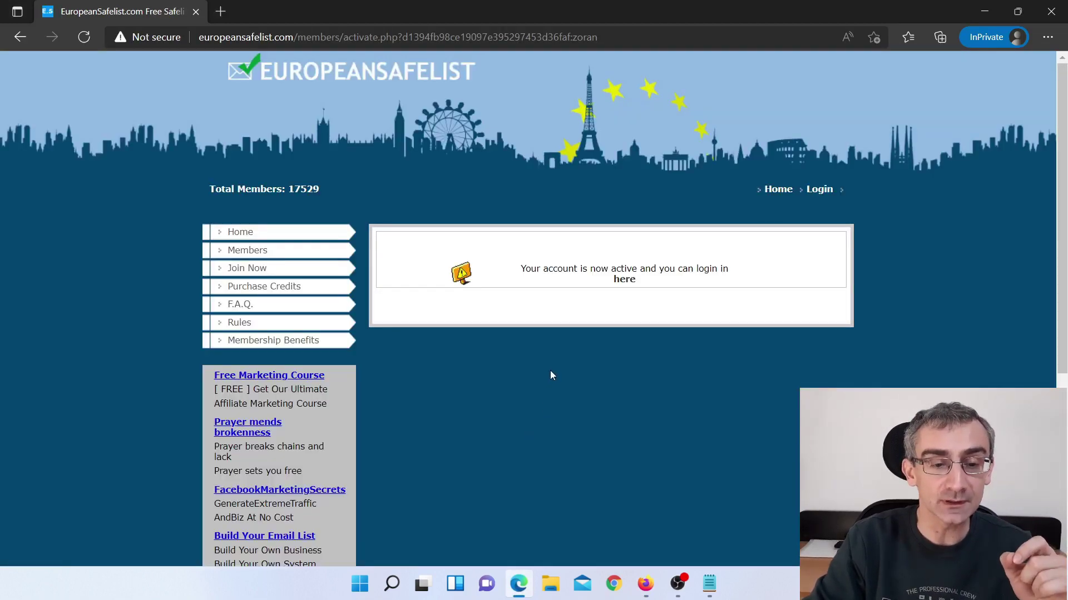
Step: Open the EuropeanSafelist login page and enter the account username
left_click(819, 191)
left_click(610, 313)
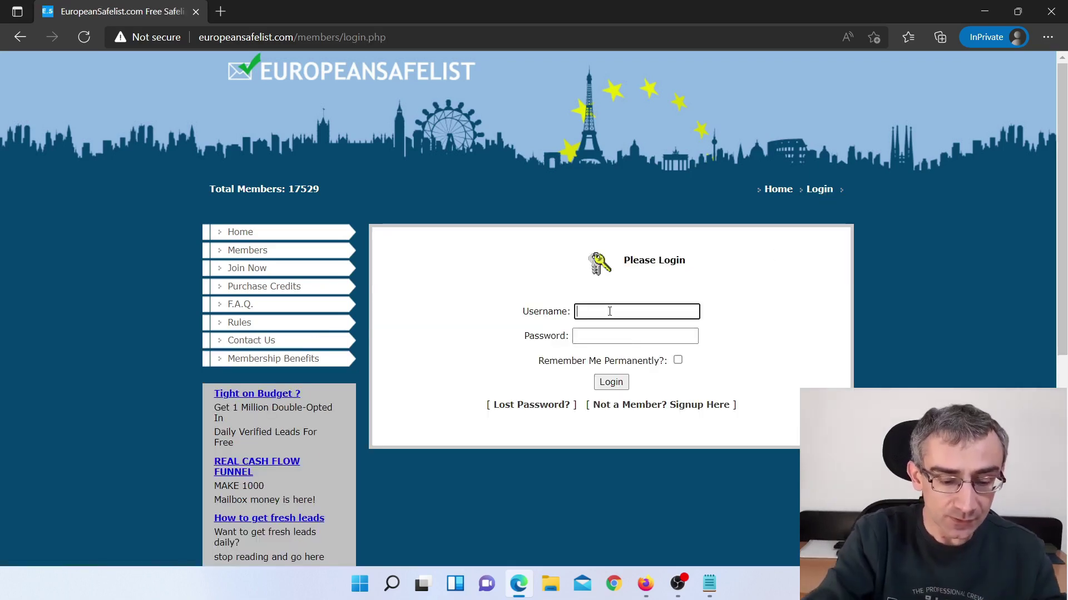
type("zoran")
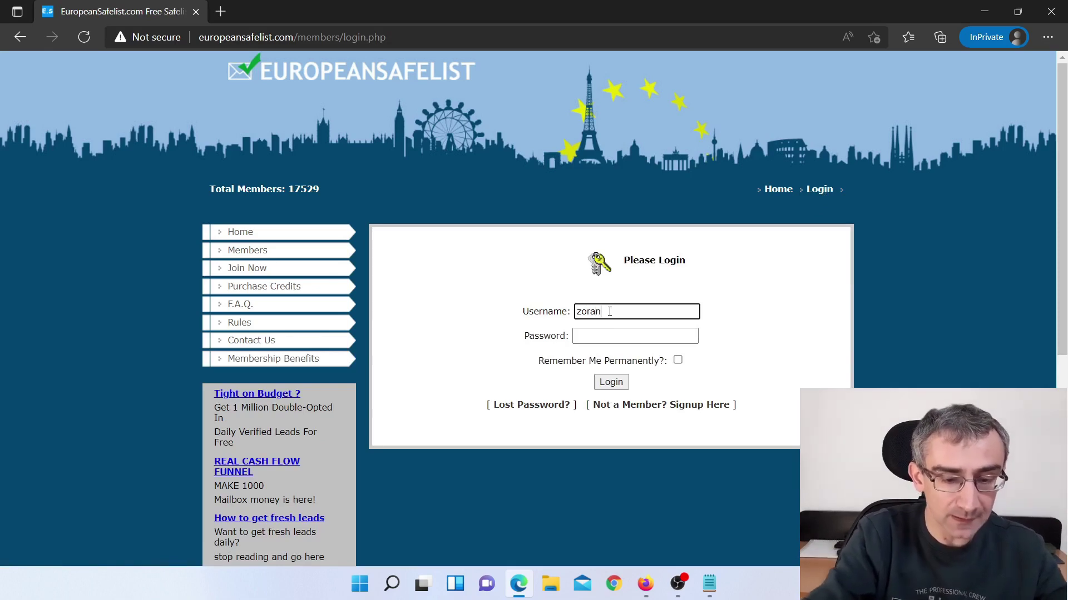
key("Tab")
Step: Log in with the account password and decline the $7 PRO upgrade for the free account
type("••••")
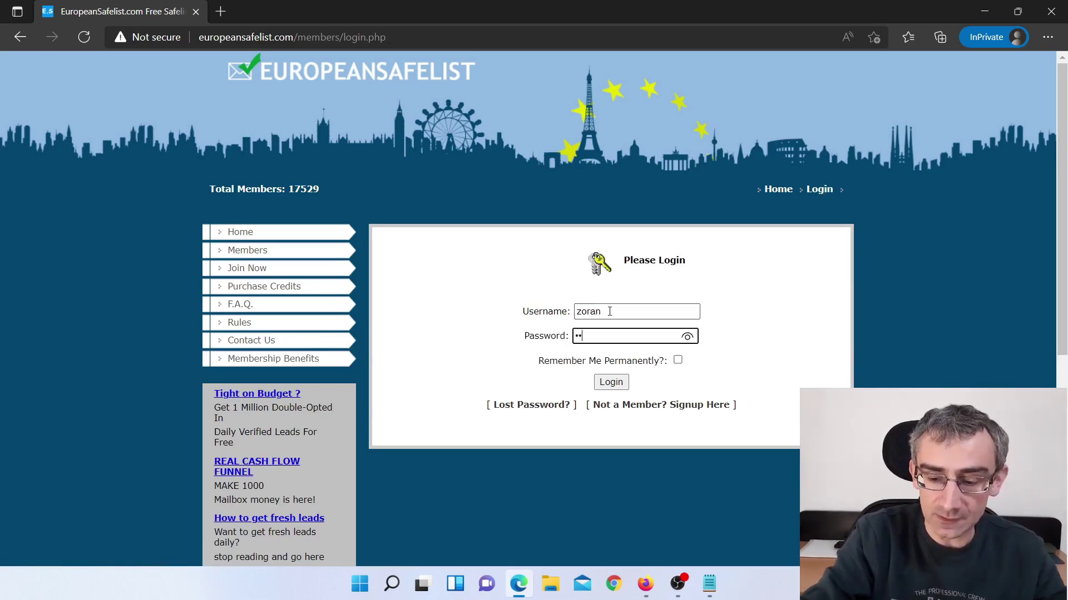
type("•")
key("Return")
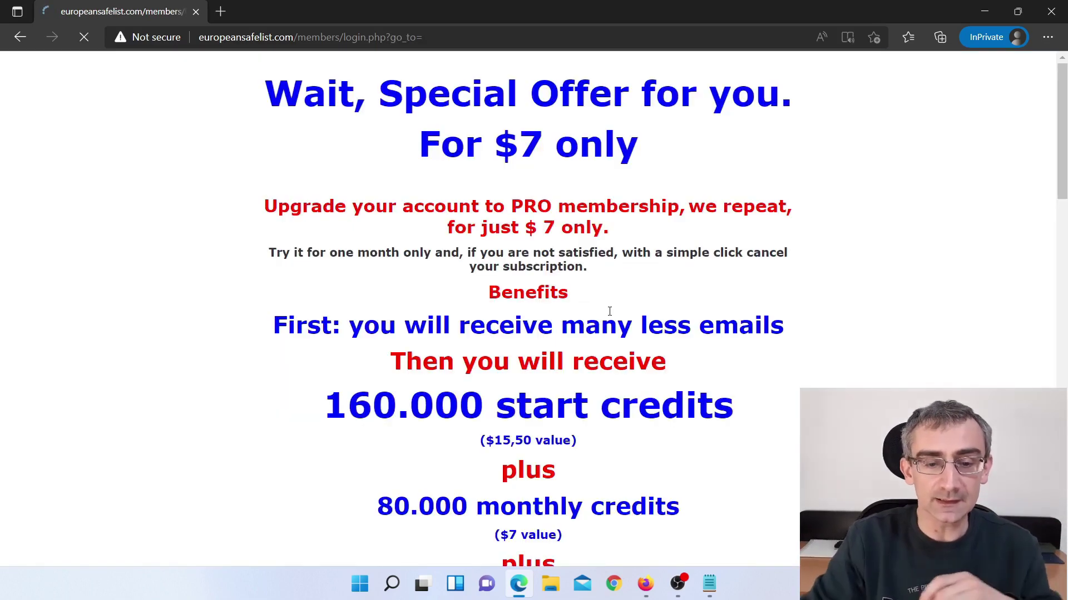
scroll(579, 315, "down", 5)
scroll(723, 345, "up", 5)
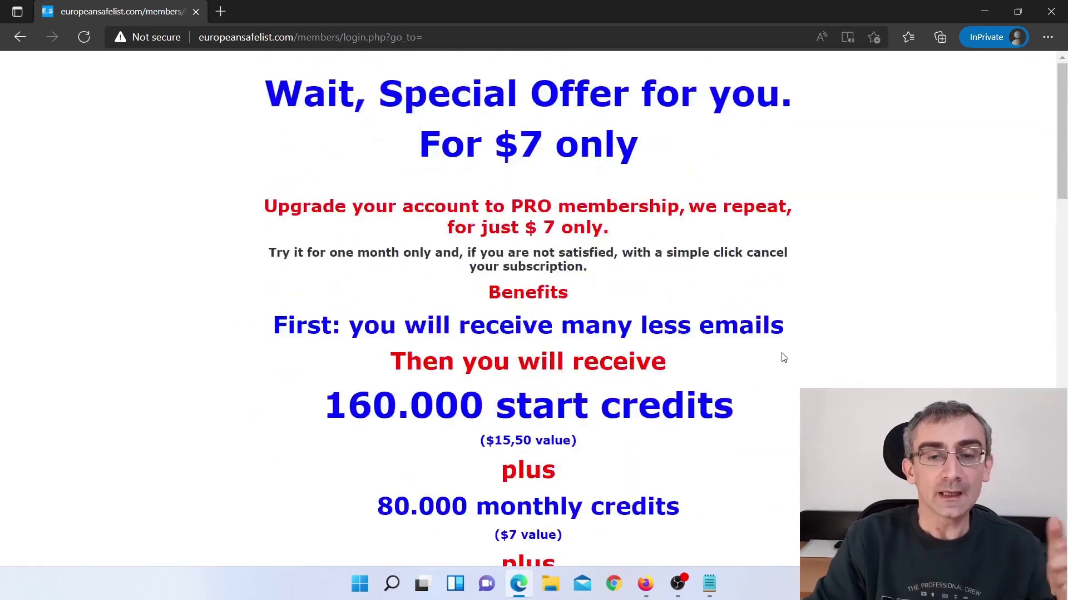
scroll(784, 358, "down", 1)
scroll(784, 358, "down", 15)
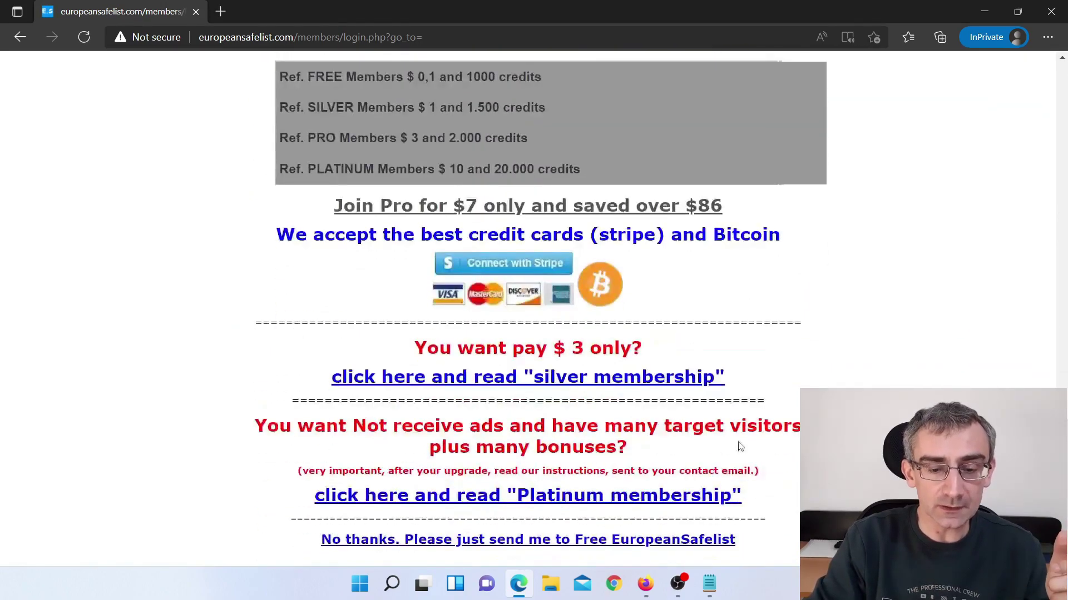
left_click(480, 541)
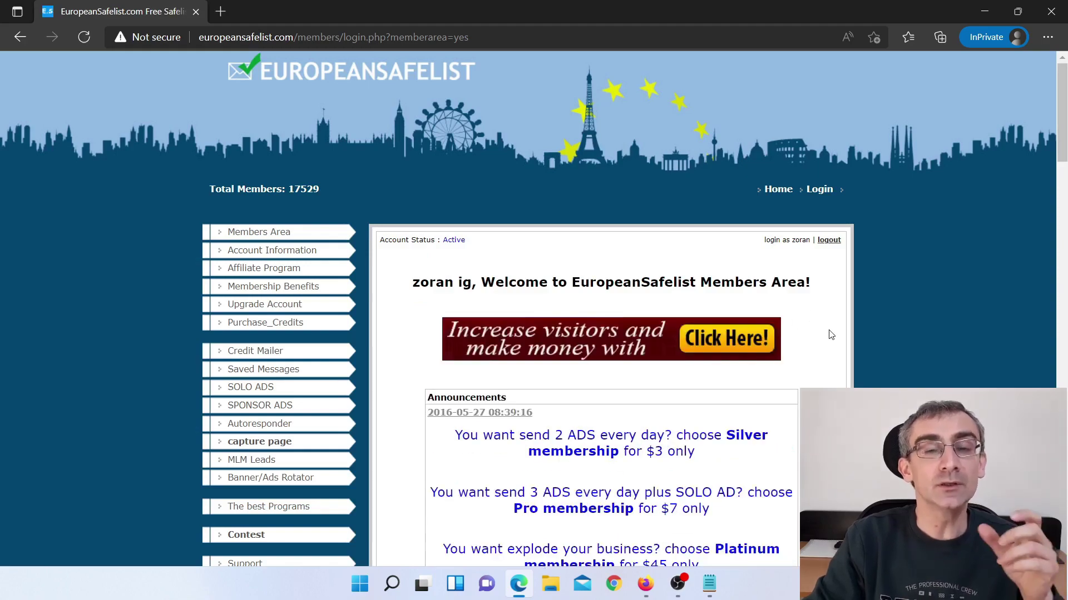
scroll(817, 349, "down", 4)
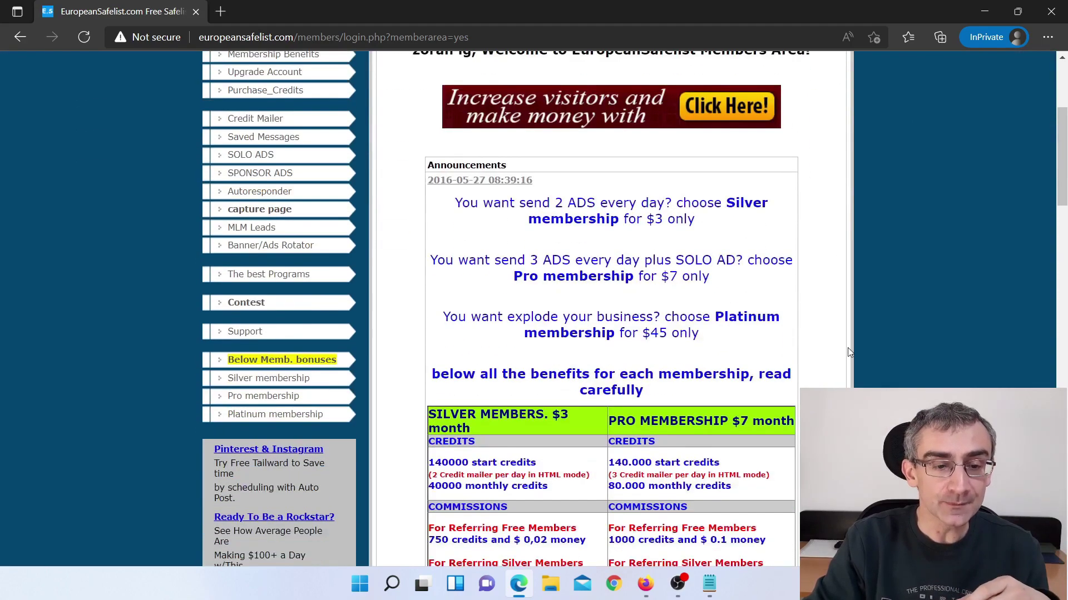
scroll(845, 351, "up", 1)
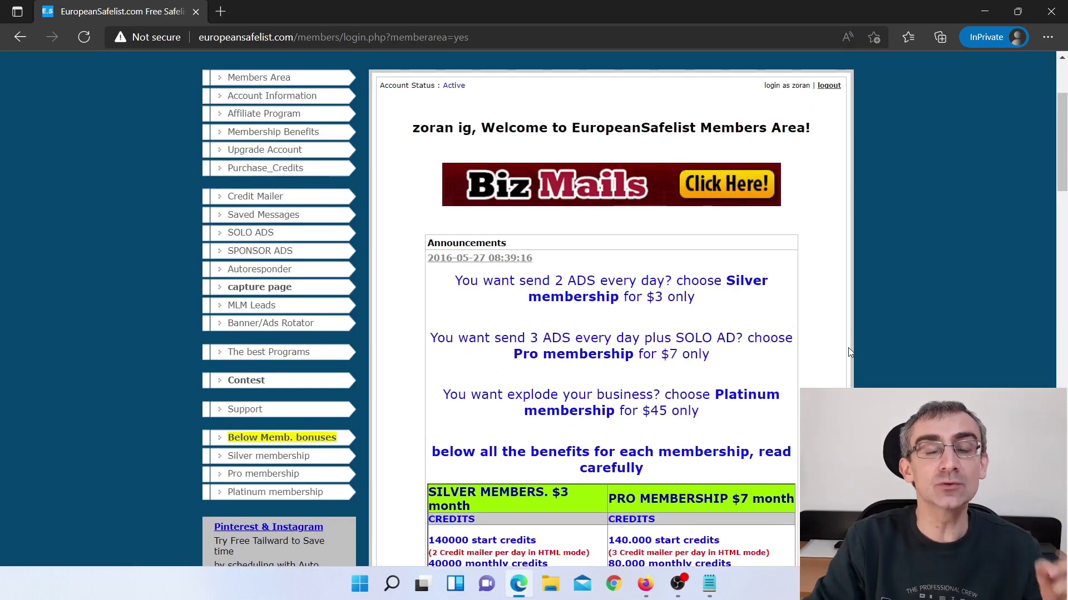
scroll(556, 361, "up", 3)
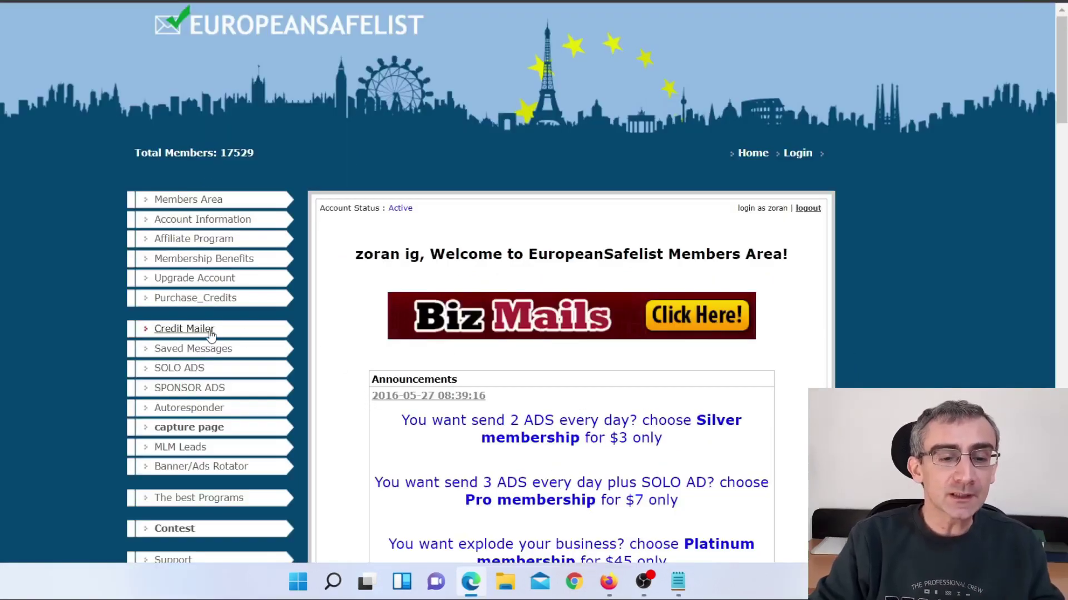
left_click(210, 334)
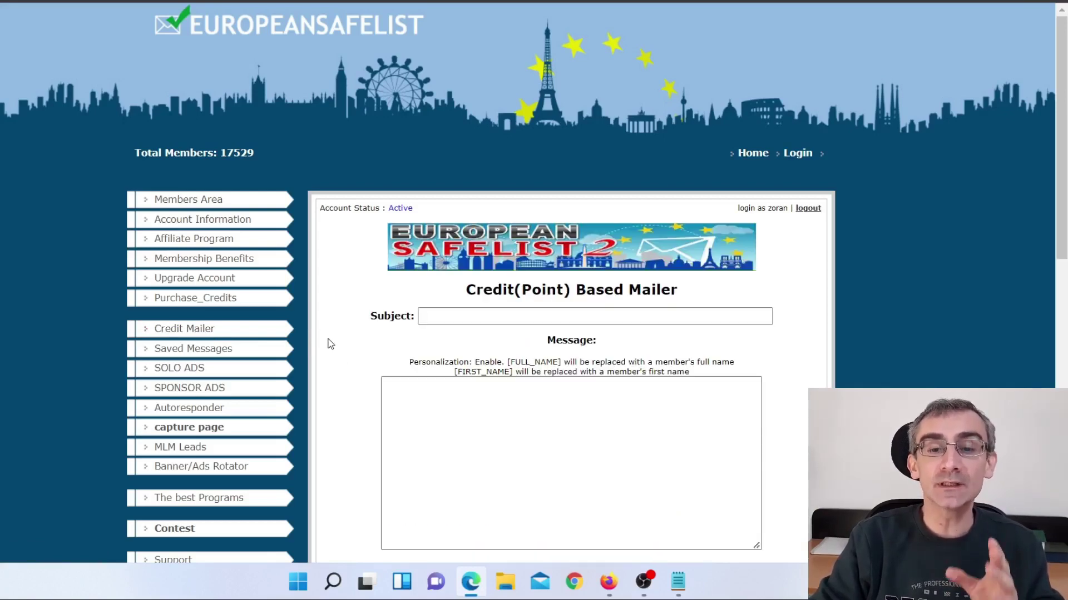
scroll(331, 342, "down", 2)
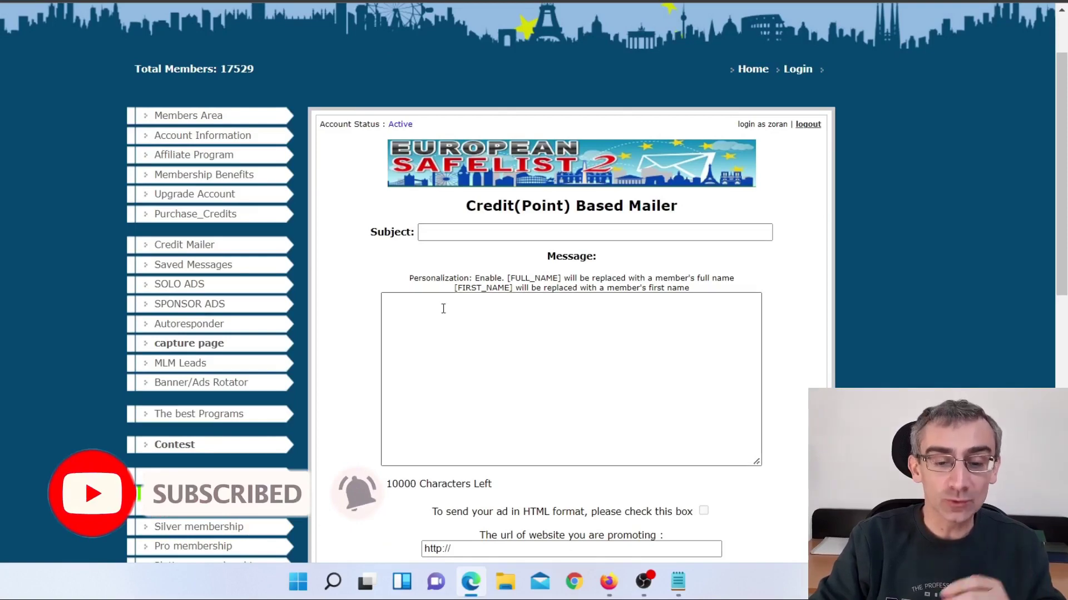
Step: Show the Email 2 swipe on the Click Wealth Affiliate Resource Page and select its 'Make Bank Today' subject
left_click(608, 581)
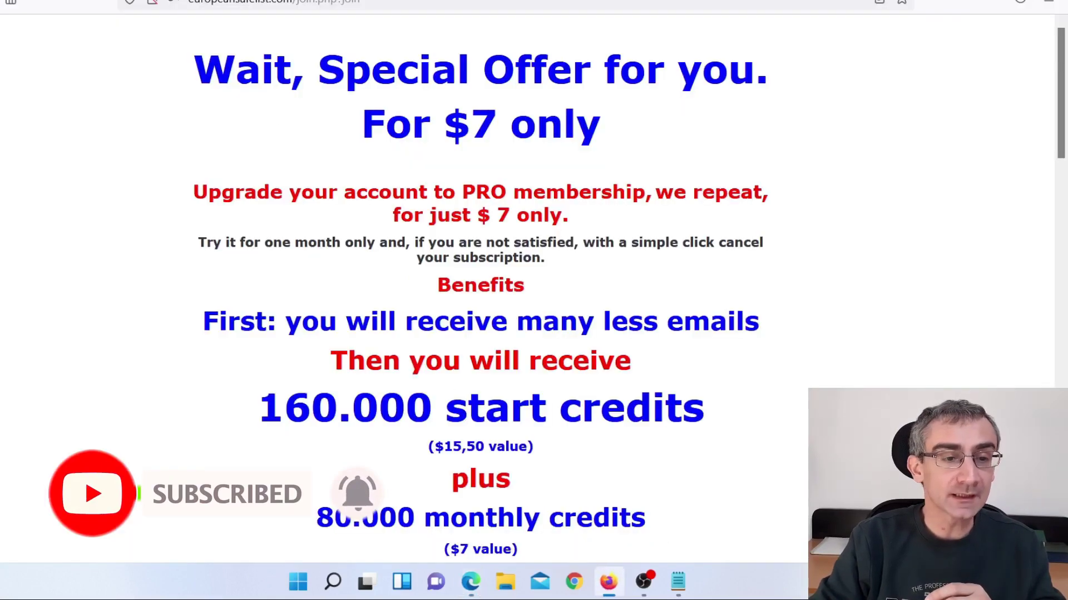
key("ctrl+Tab")
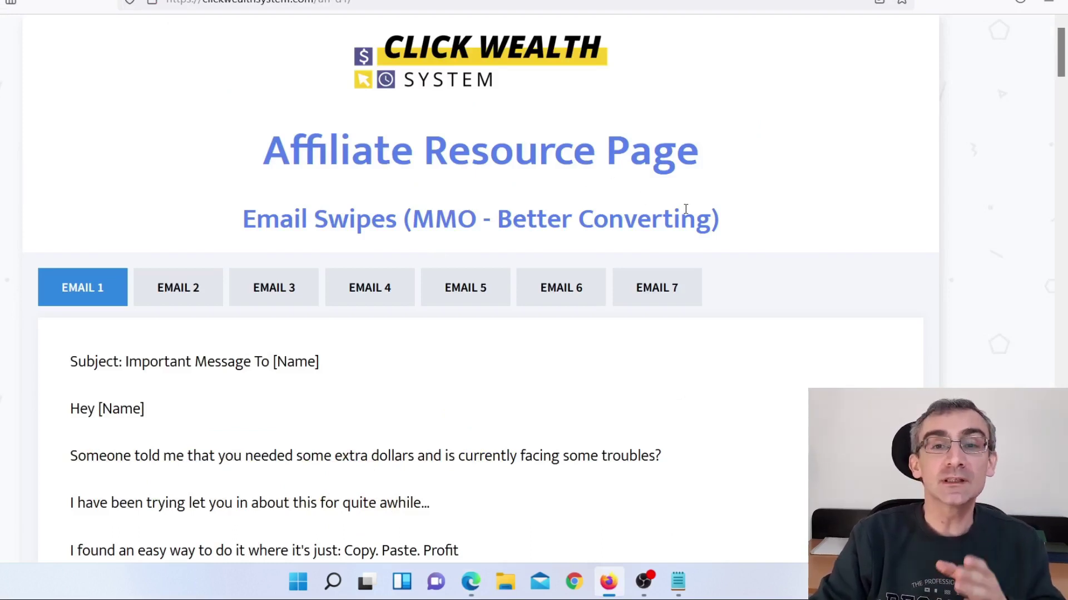
scroll(759, 239, "down", 3)
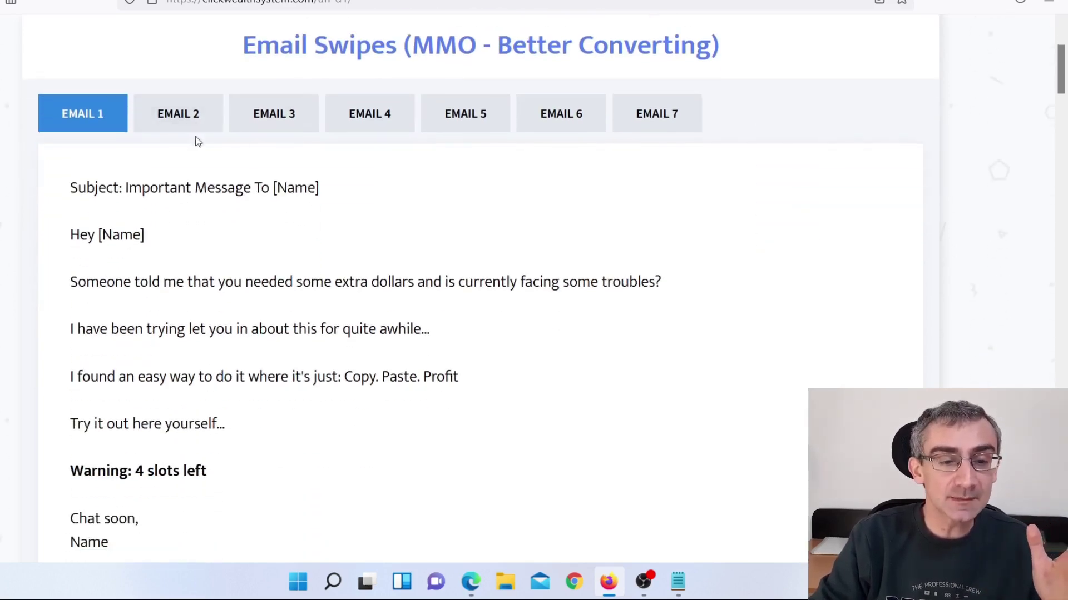
left_click(178, 119)
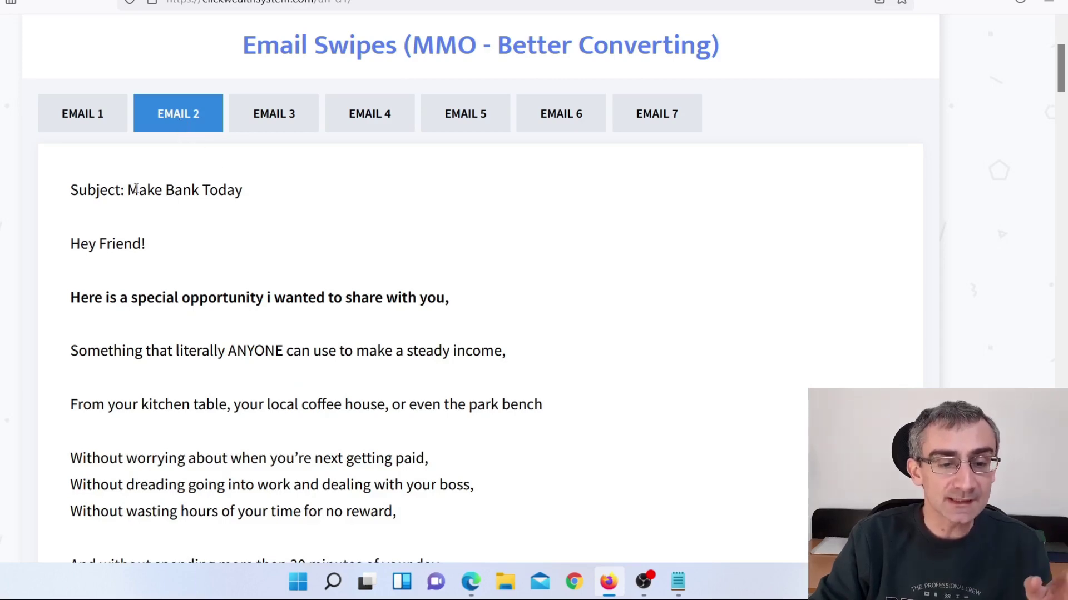
left_click_drag(129, 189, 281, 208)
key("ctrl+c")
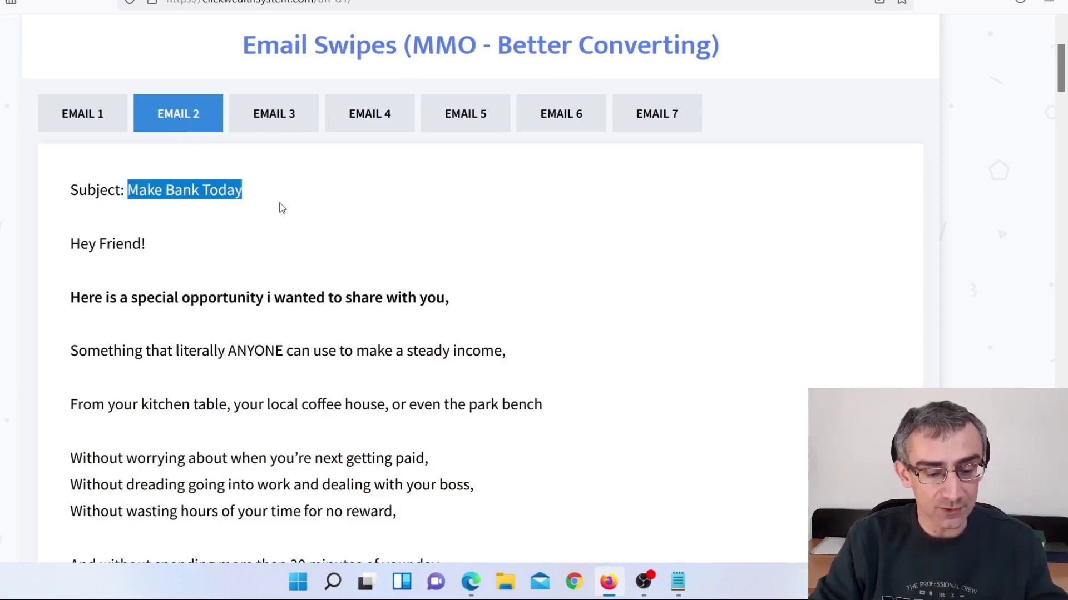
Step: Paste 'Make Bank Today' into the safelist mailer's Subject field
left_click(471, 581)
left_click(459, 231)
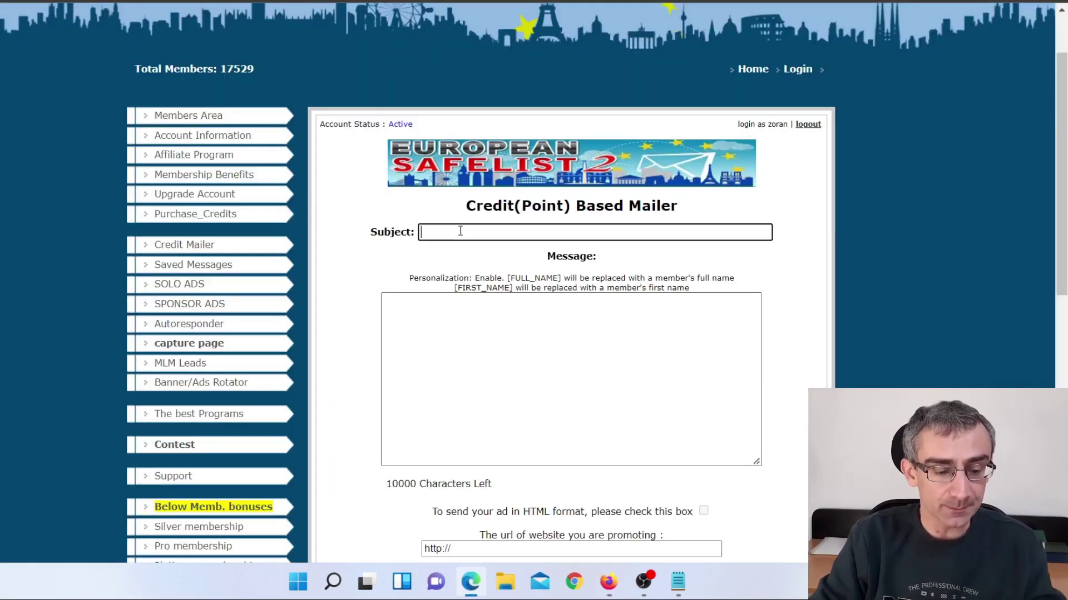
key("ctrl+v")
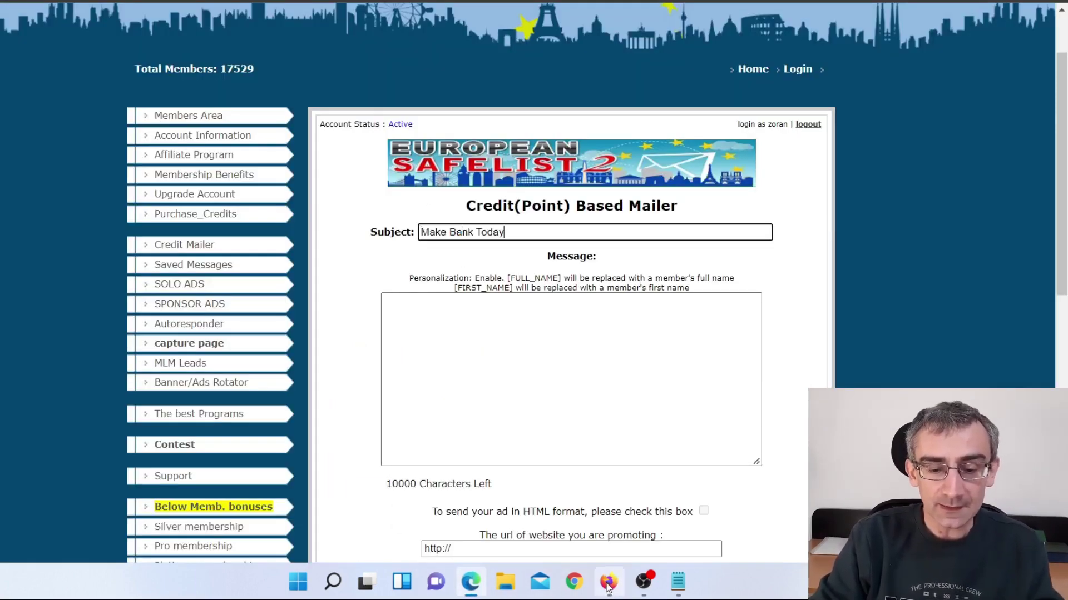
Step: Copy the Email 2 swipe body from Firefox and paste it into the mailer's Message
left_click(608, 582)
scroll(86, 190, "down", 2)
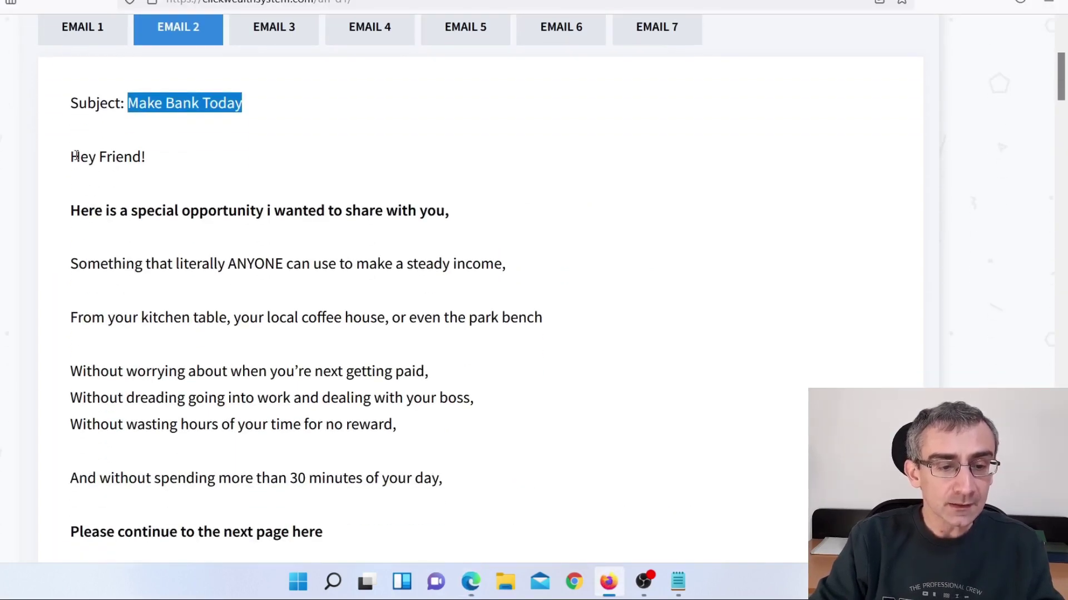
left_click_drag(77, 156, 134, 415)
scroll(340, 386, "down", 4)
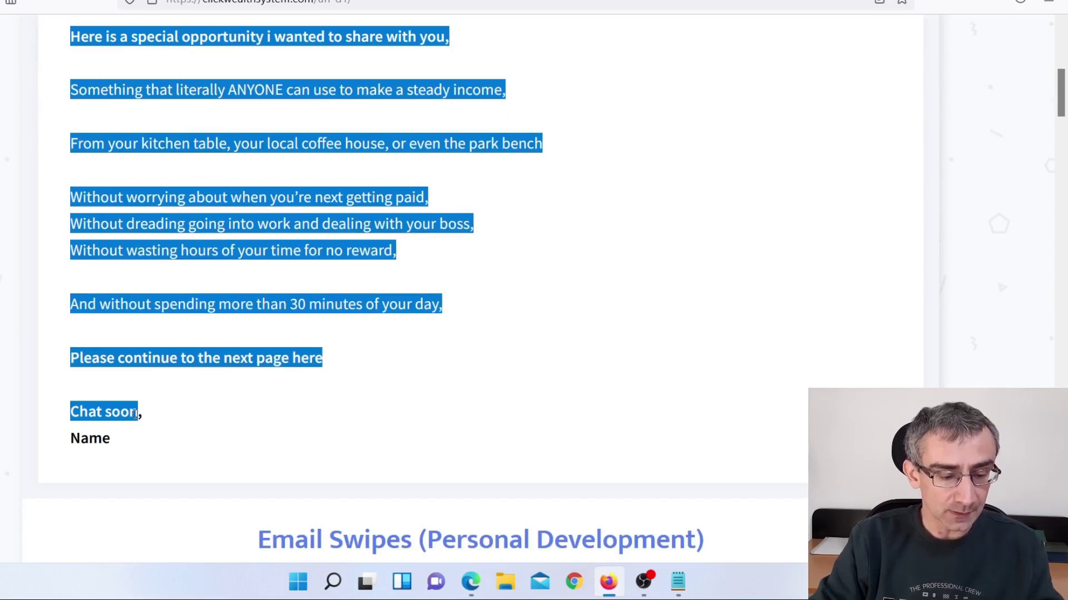
left_click(466, 582)
left_click(417, 343)
key("ctrl+v")
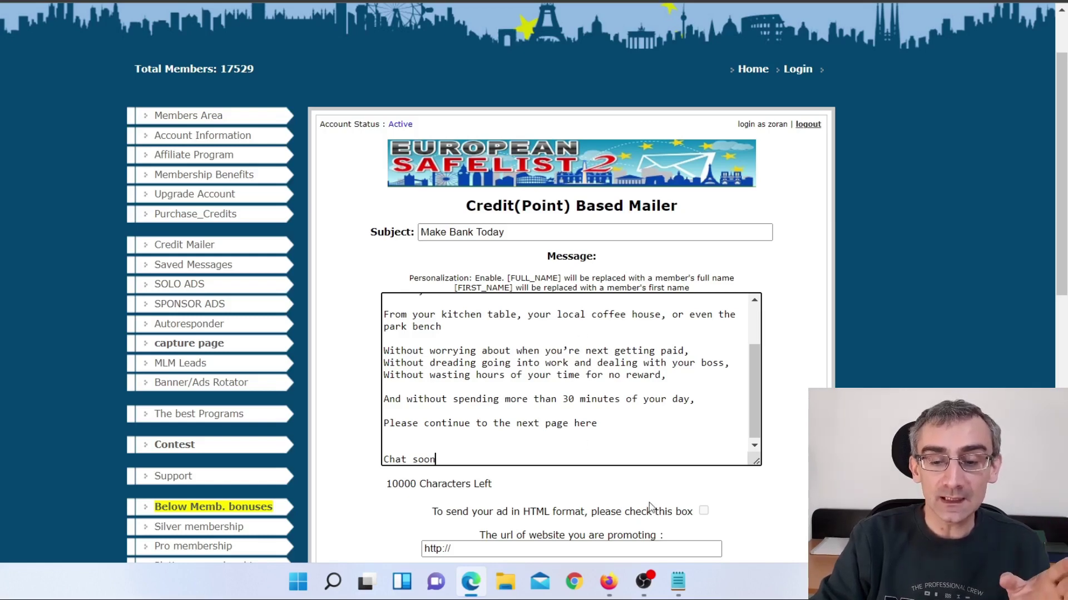
left_click(678, 581)
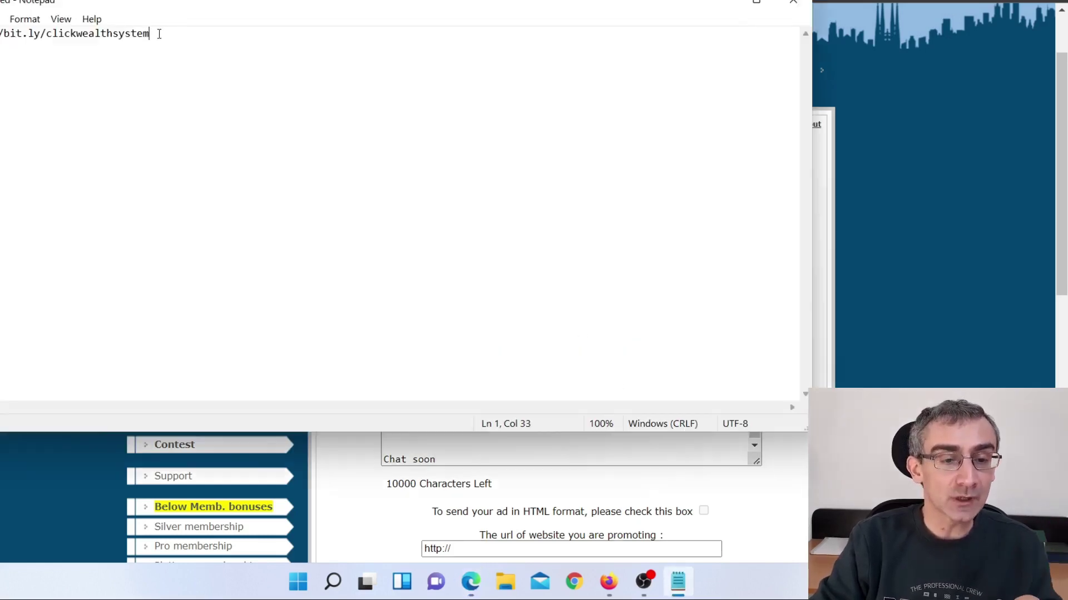
left_click_drag(158, 33, 2, 36)
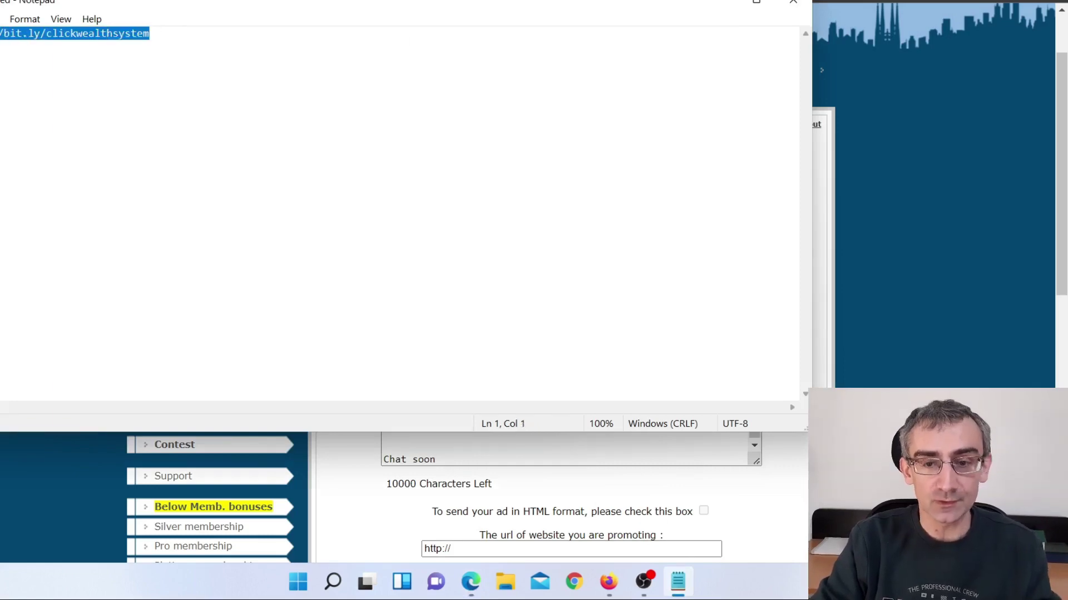
left_click(728, 11)
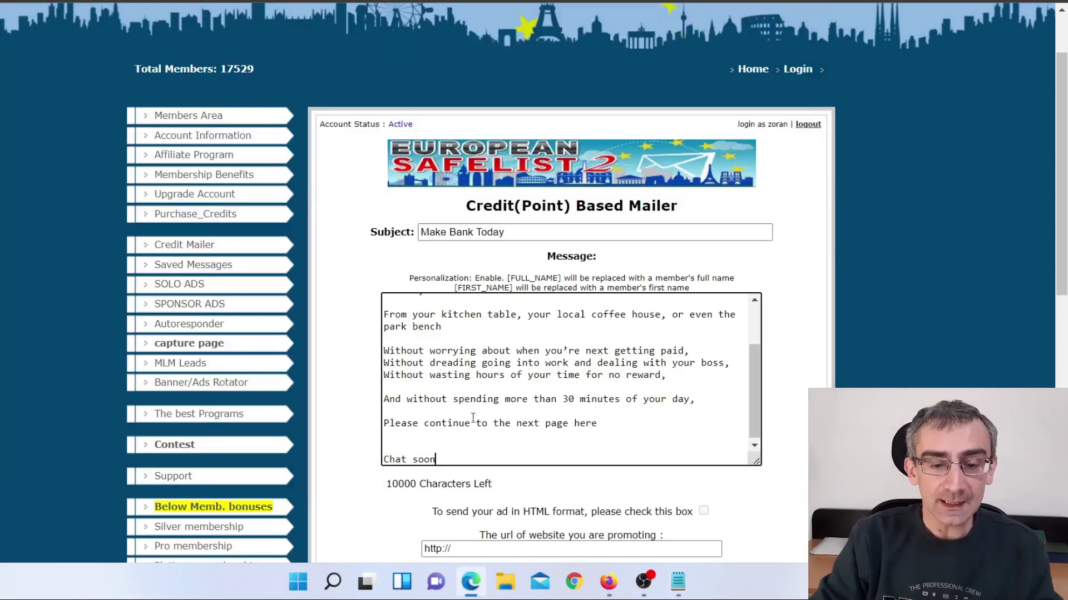
scroll(503, 384, "down", 3)
left_click_drag(499, 380, 409, 371)
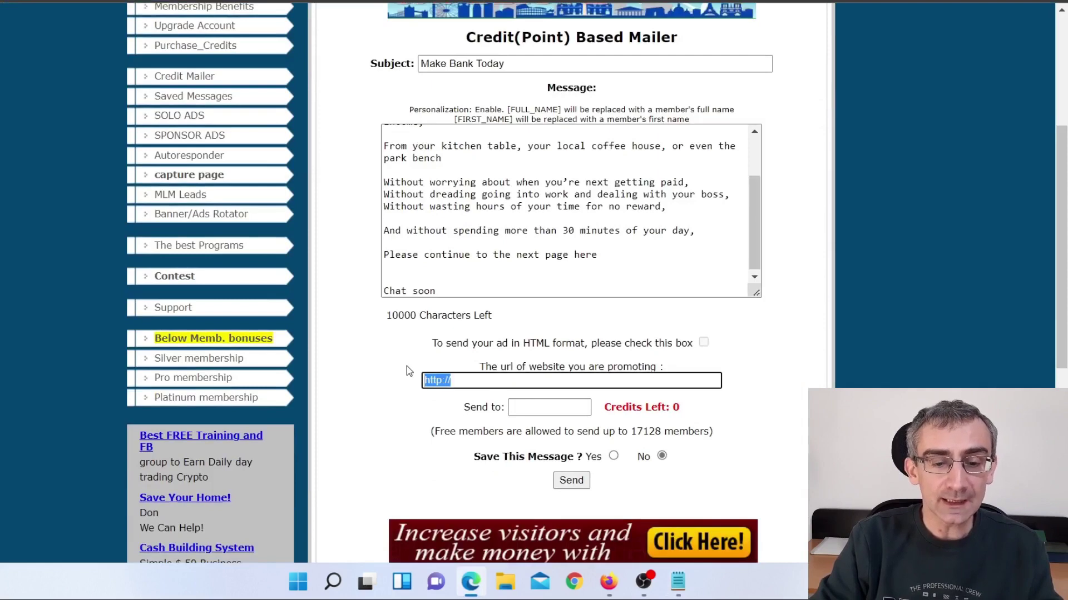
type("https://bit.ly/clickwealthsystem")
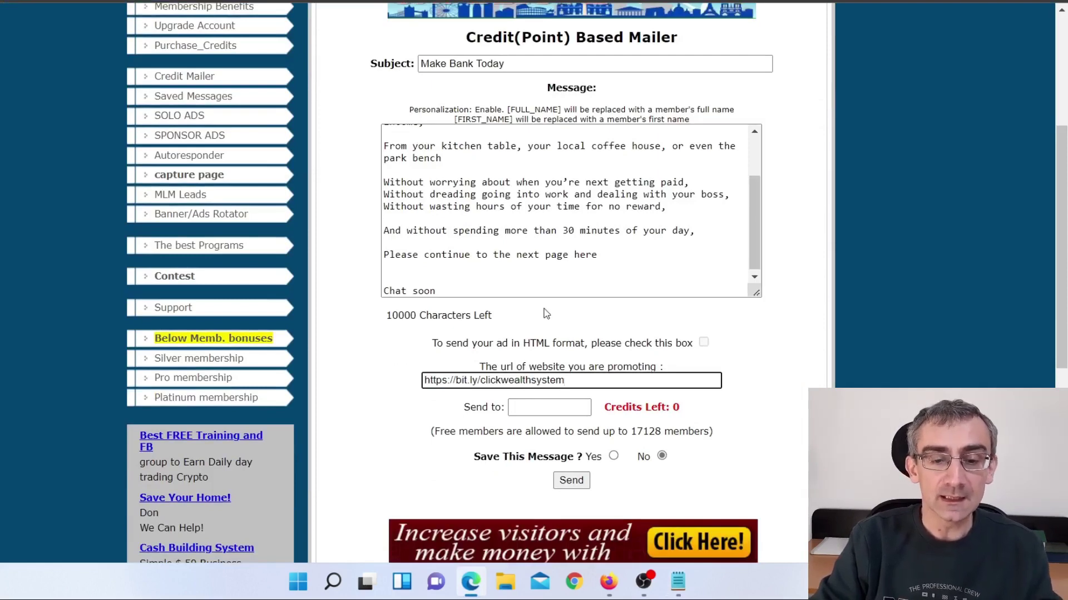
Step: Paste the bit.ly link after 'next page here:' in the mailer's message
left_click(615, 257)
type(":")
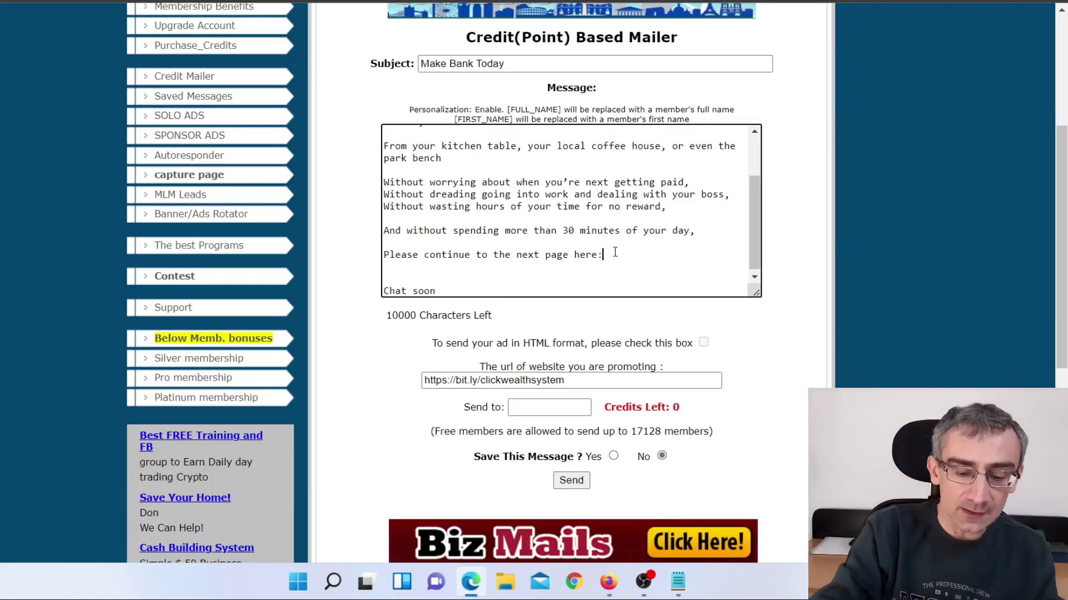
type("https://bit.ly/clickwealthsystem")
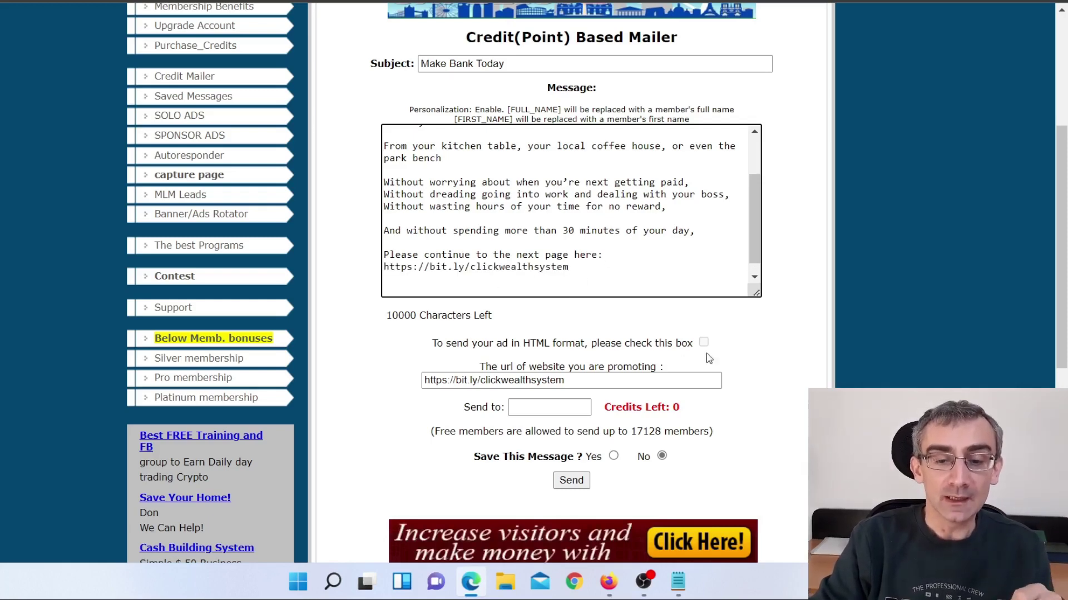
scroll(767, 382, "down", 2)
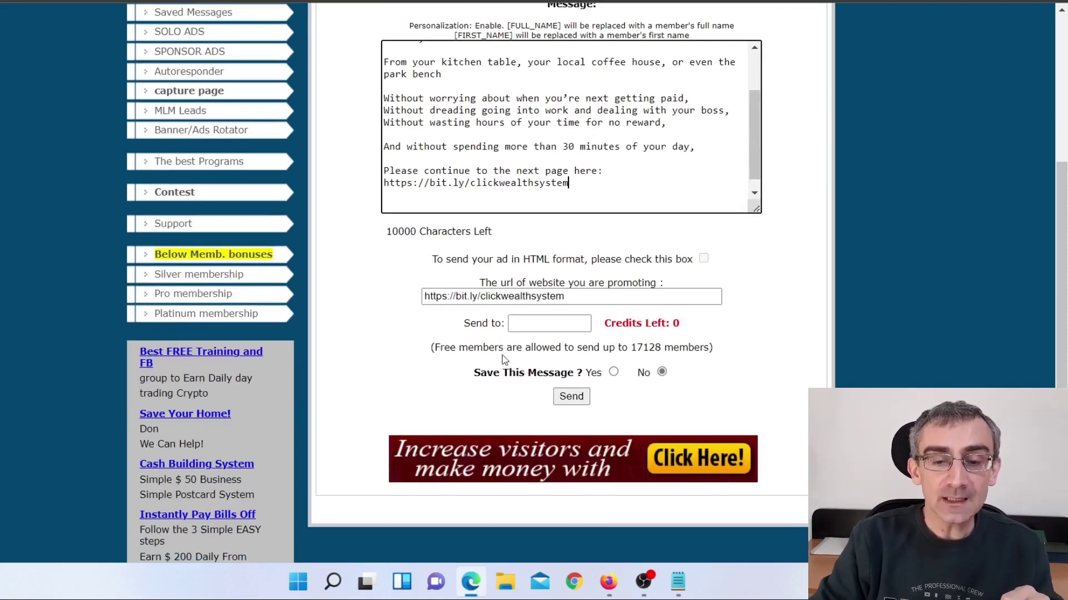
left_click_drag(488, 348, 703, 348)
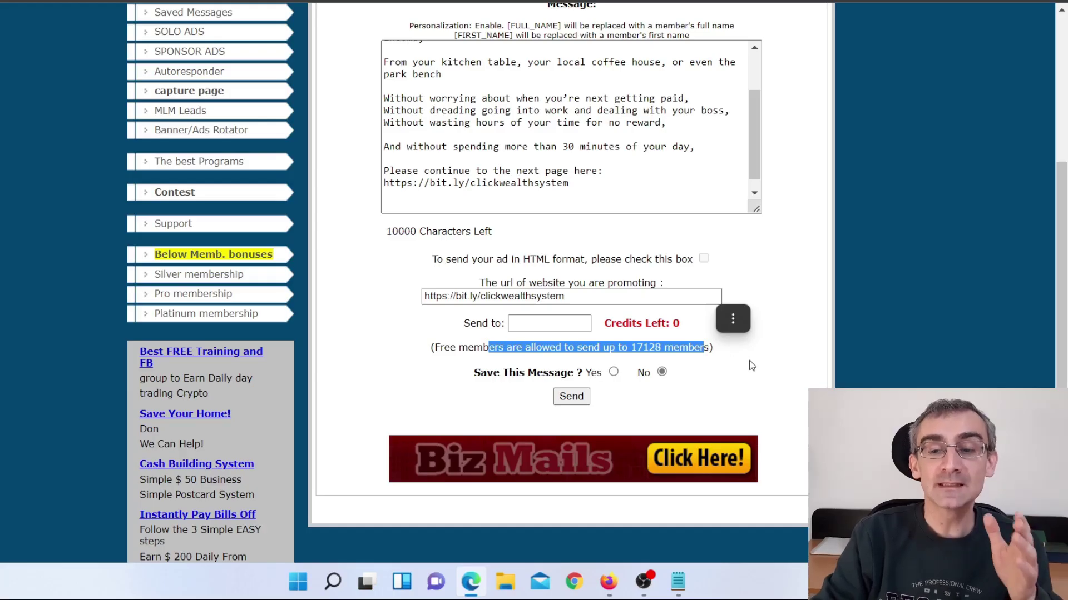
left_click(753, 362)
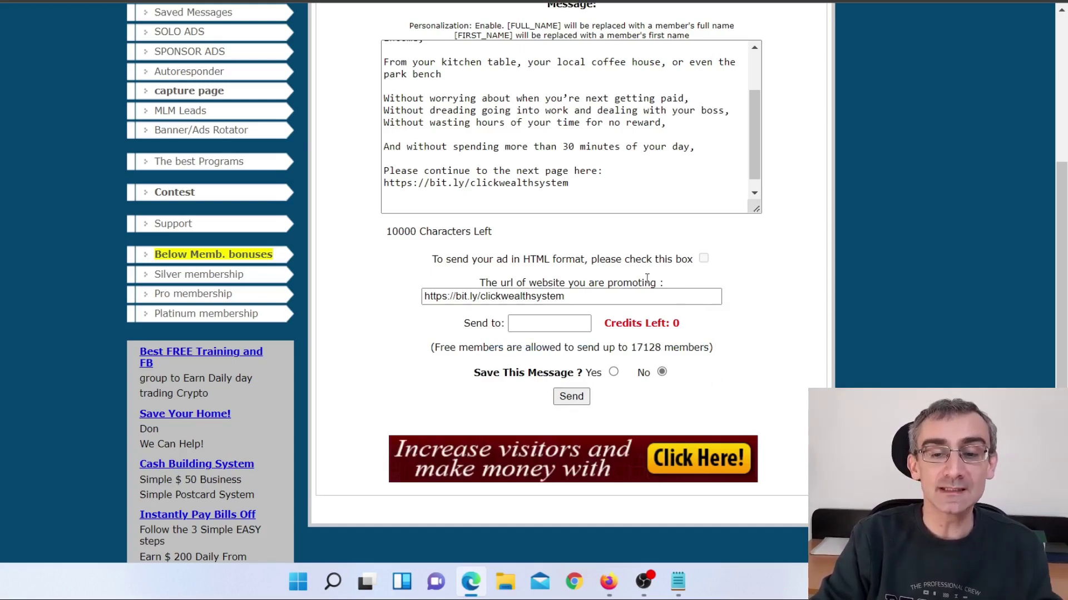
left_click_drag(632, 348, 724, 357)
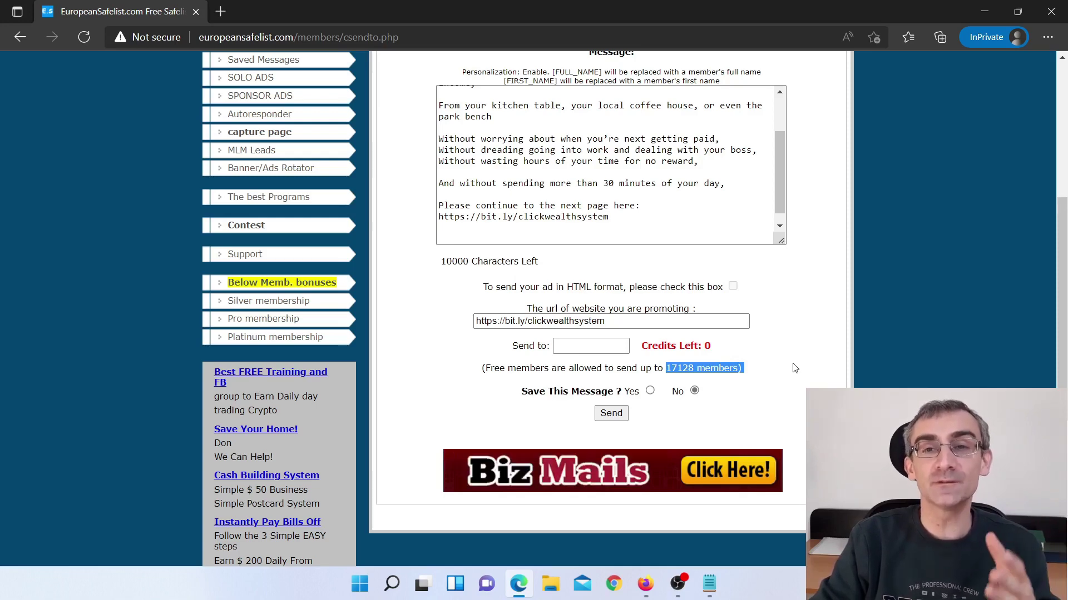
scroll(800, 323, "up", 2)
left_click(662, 305)
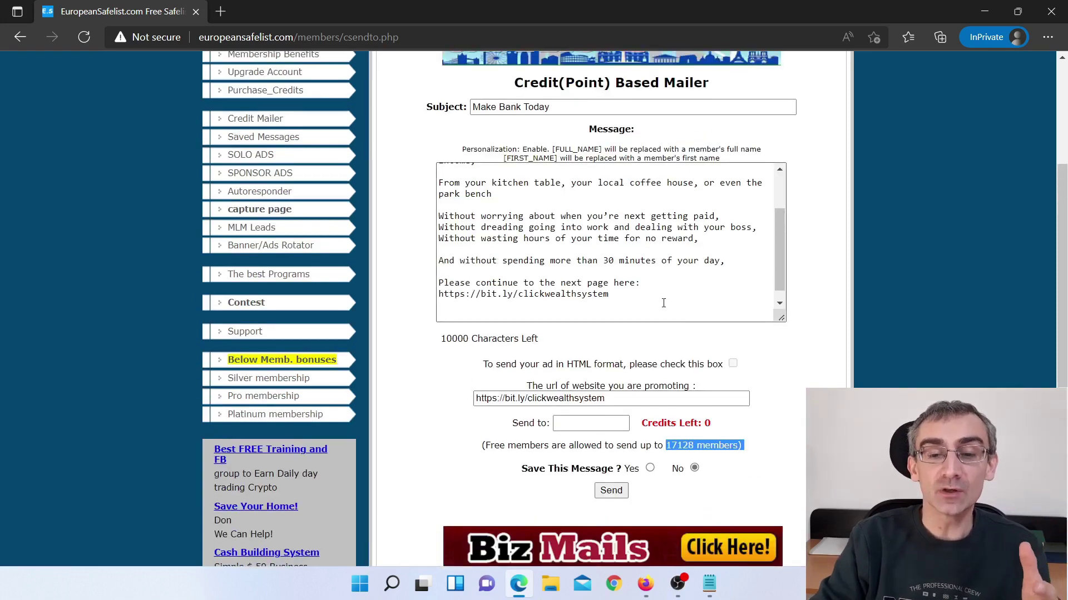
left_click_drag(661, 305, 426, 145)
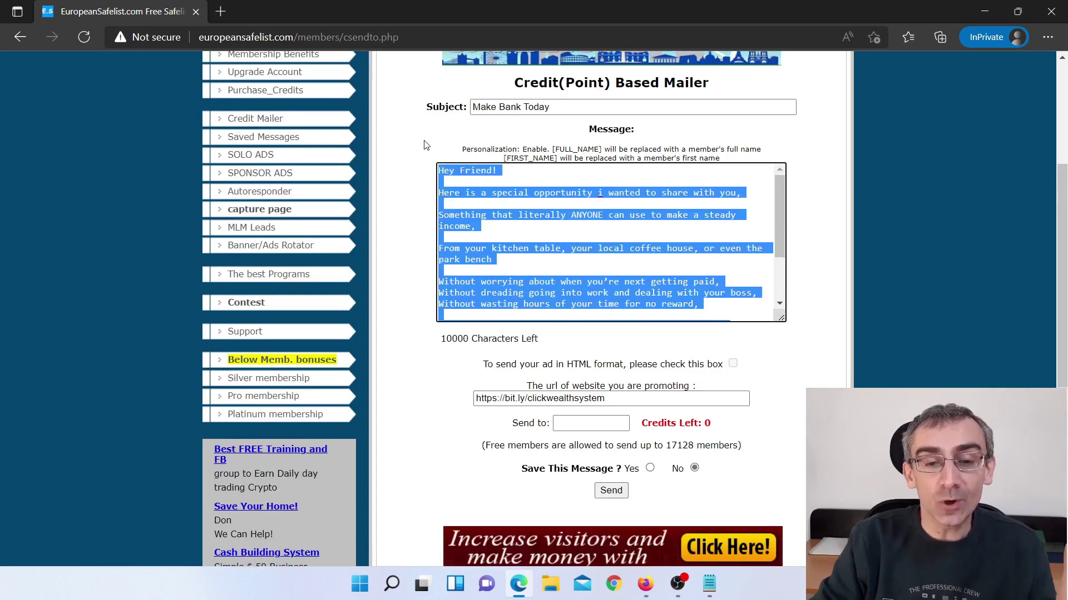
left_click(410, 183)
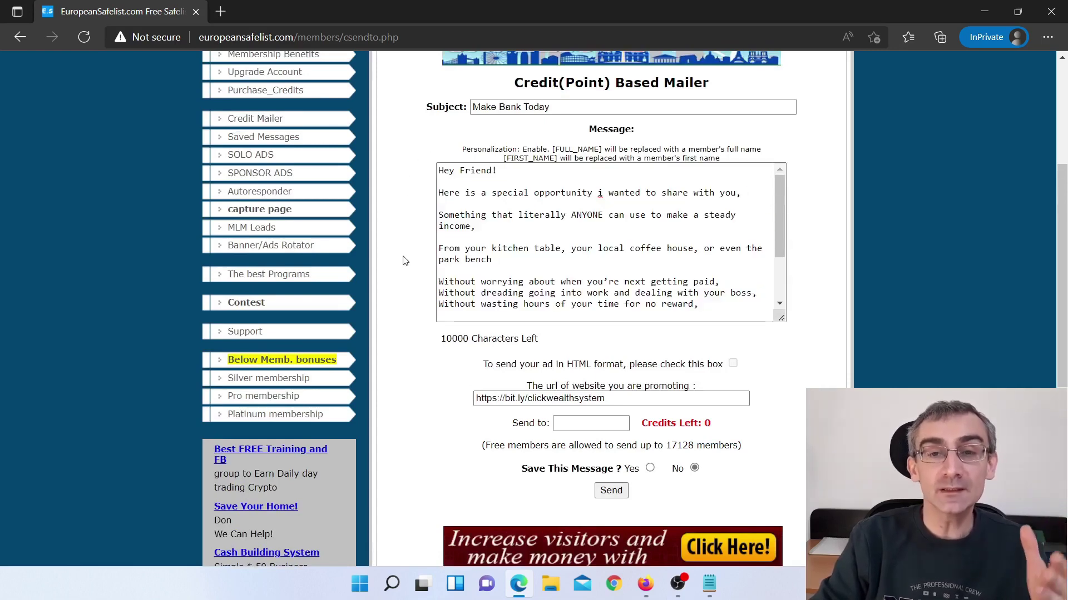